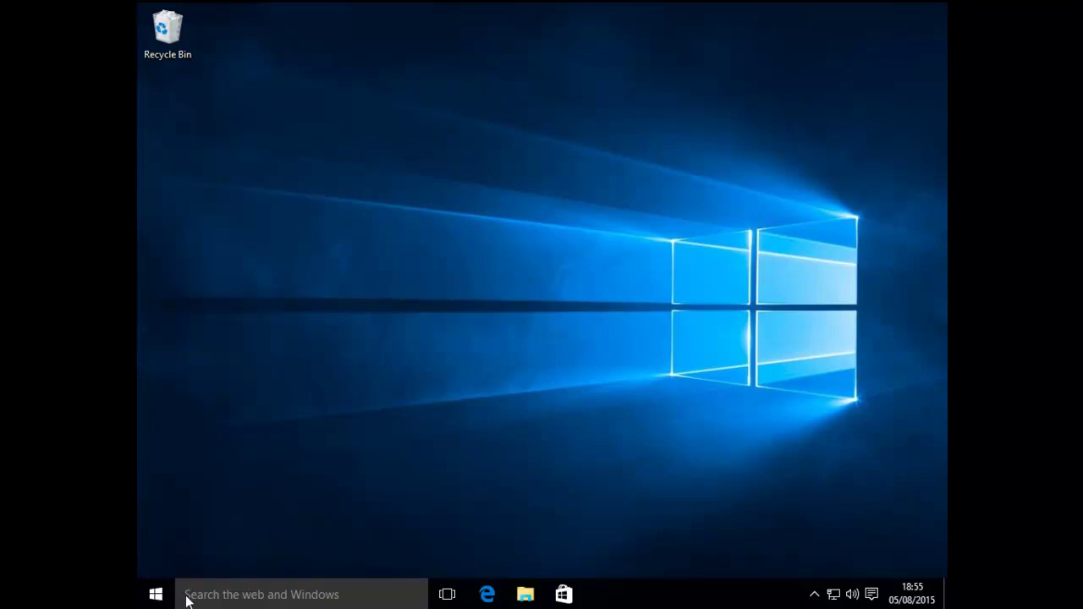
# - Search Windows for "internet explorer" and open the Internet Explorer desktop app
pyautogui.click(186, 596)
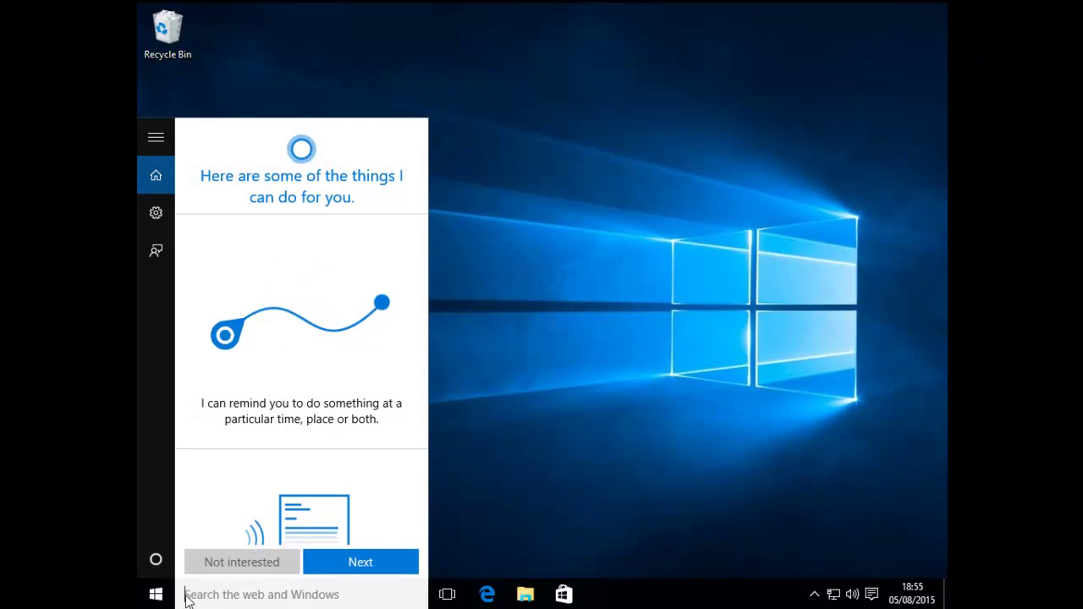
pyautogui.write('intern')
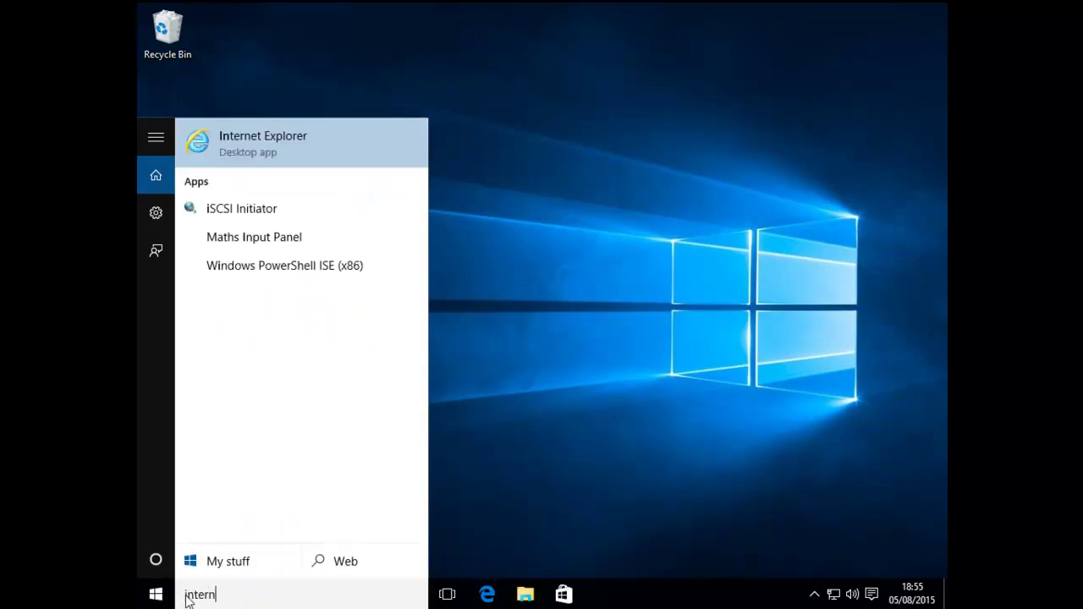
pyautogui.write('et explorer')
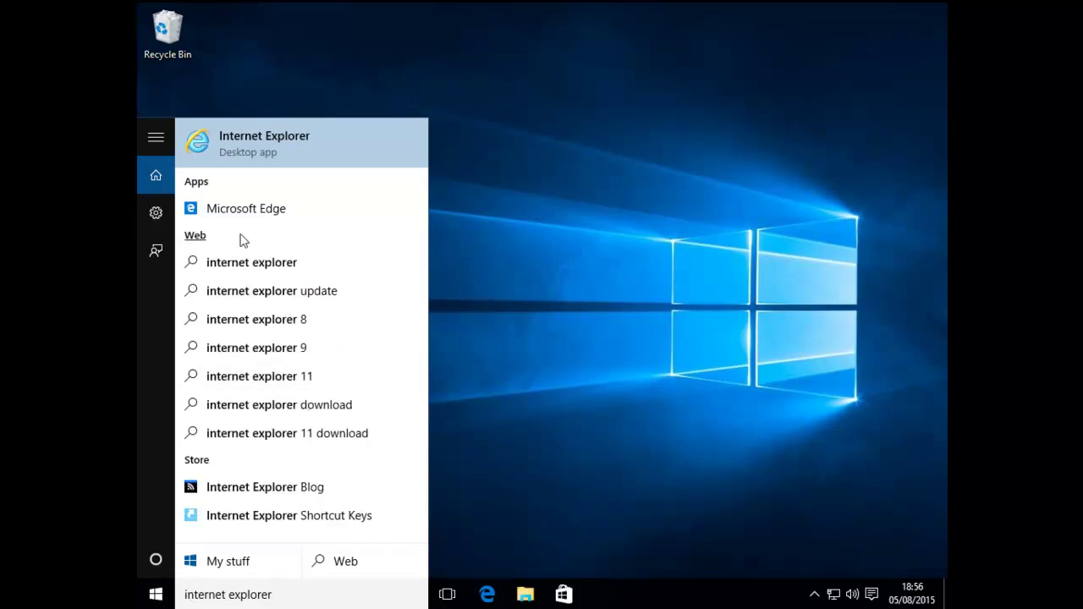
pyautogui.click(202, 142)
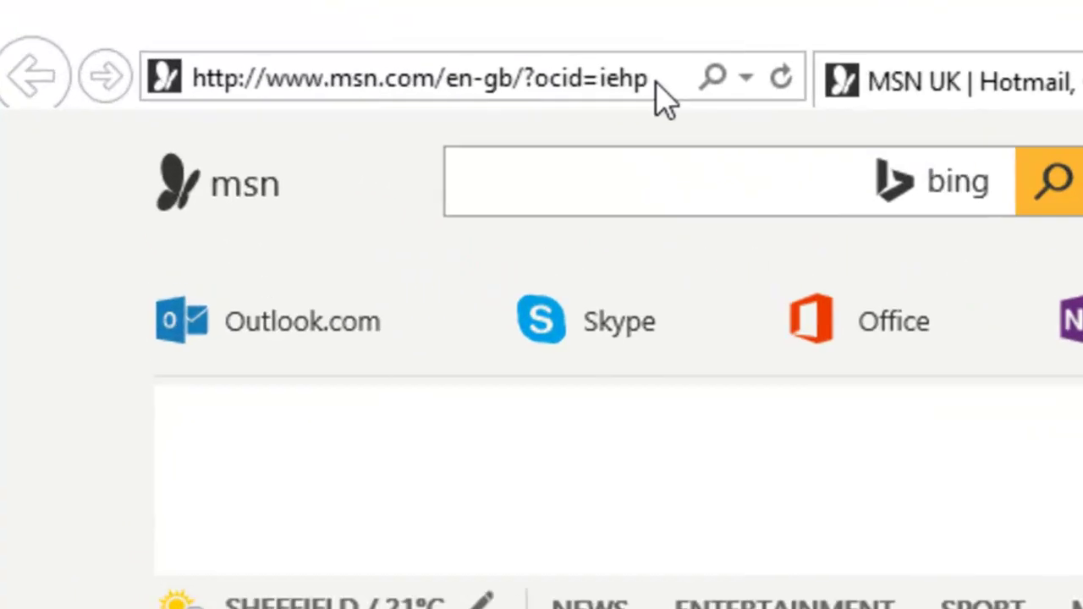
pyautogui.click(423, 63)
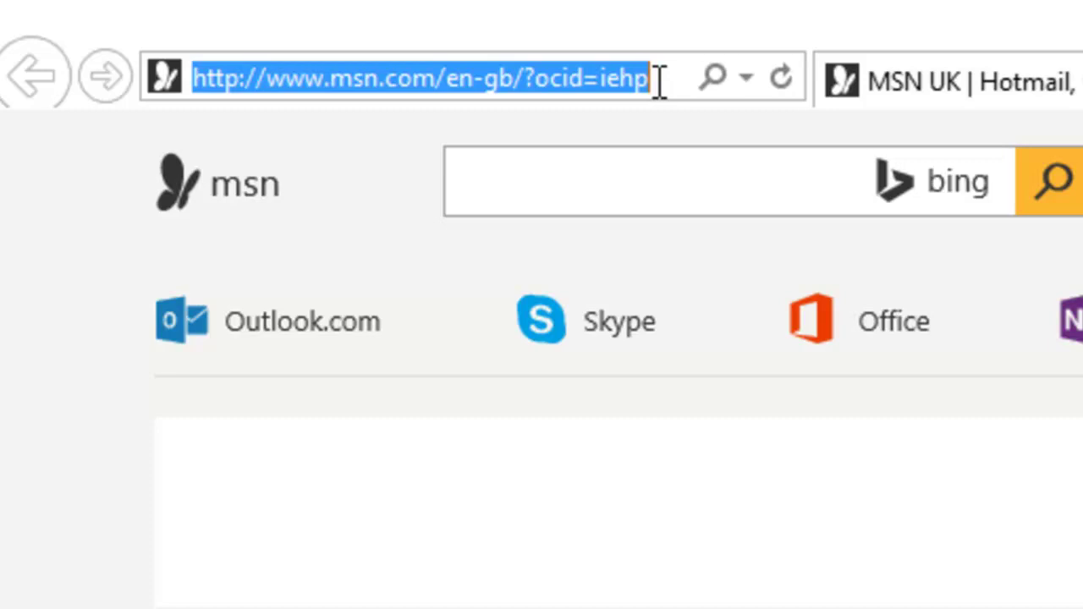
pyautogui.press('BackSpace')
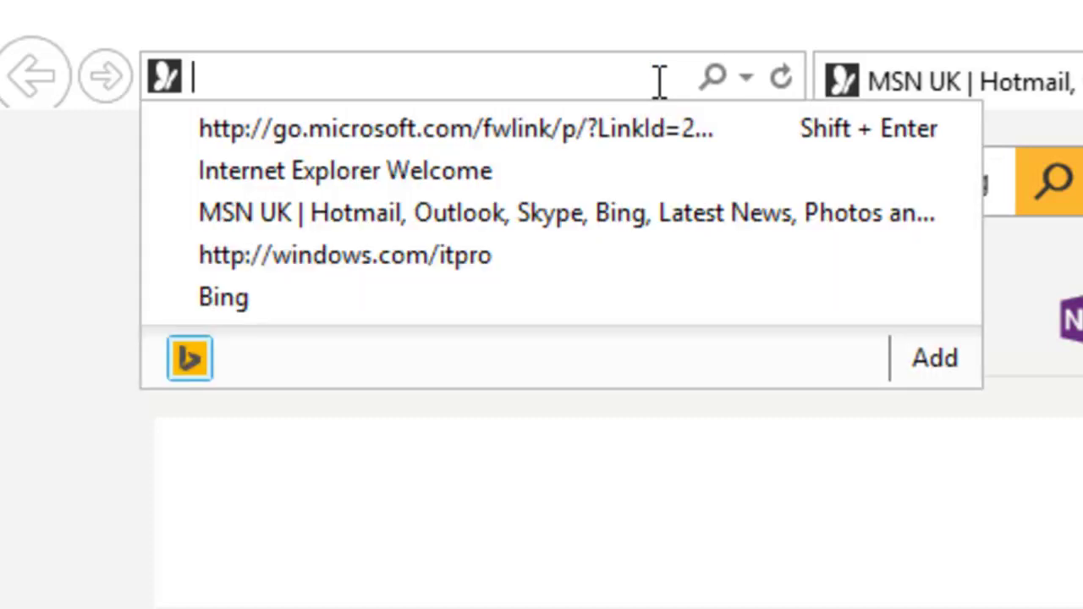
pyautogui.write('ww')
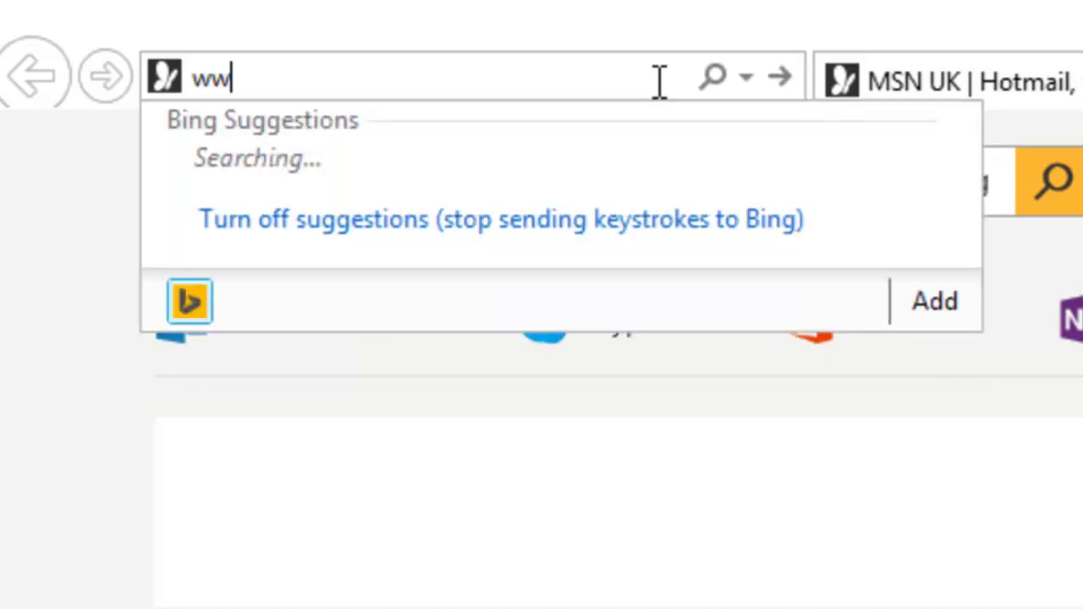
pyautogui.write('w.')
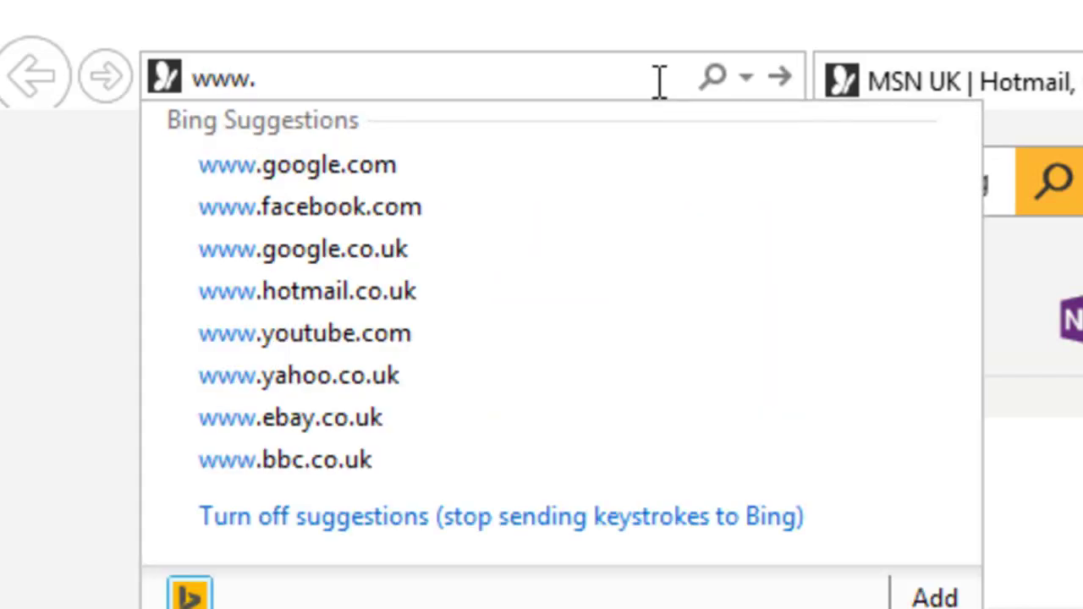
pyautogui.write('google')
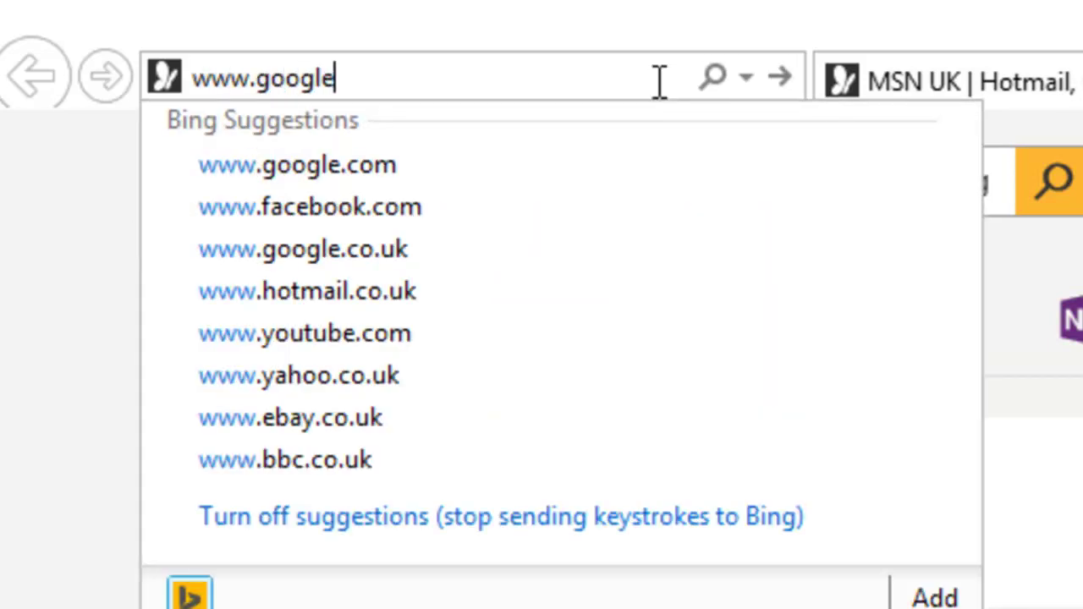
pyautogui.write('.com')
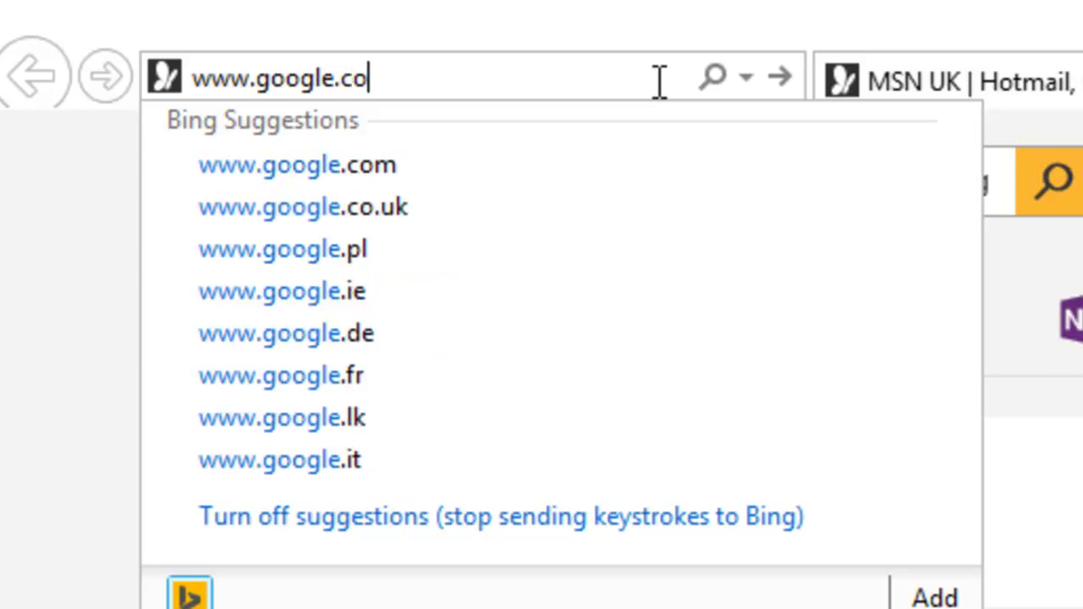
pyautogui.click(782, 78)
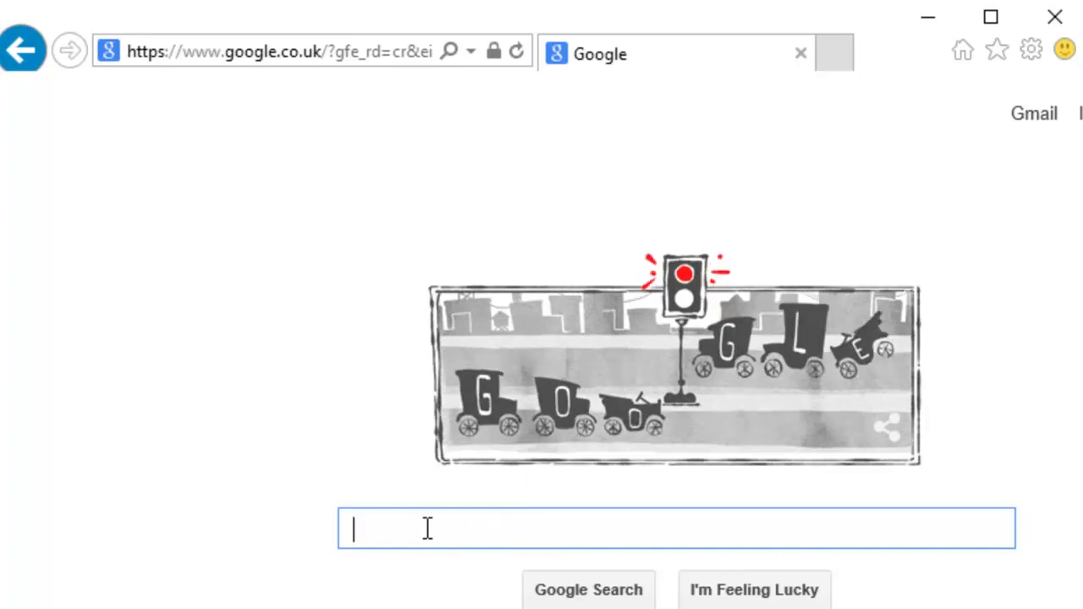
pyautogui.write('msgames')
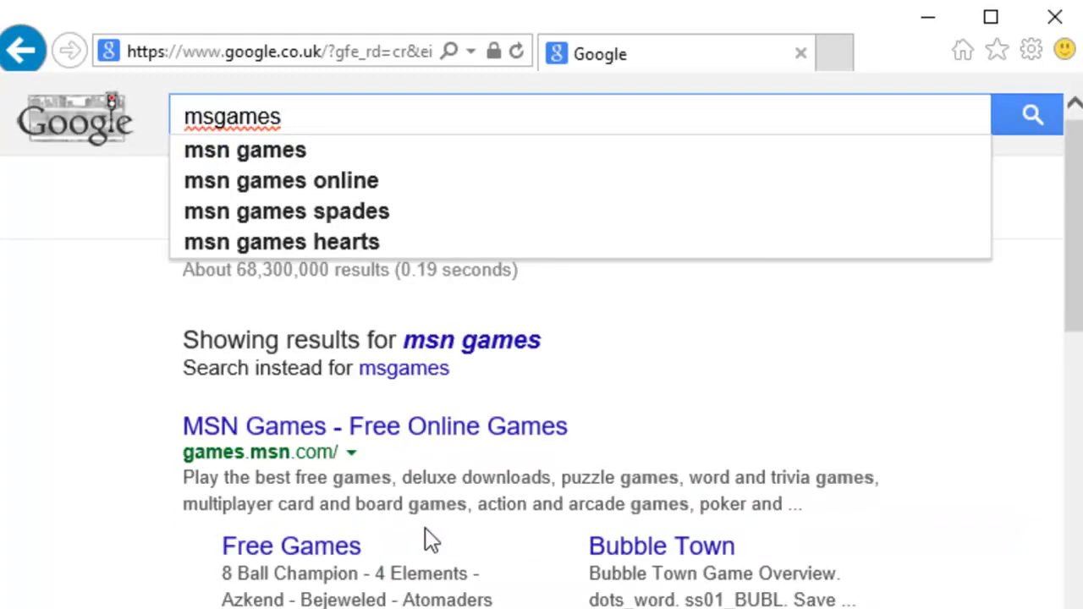
pyautogui.write('_')
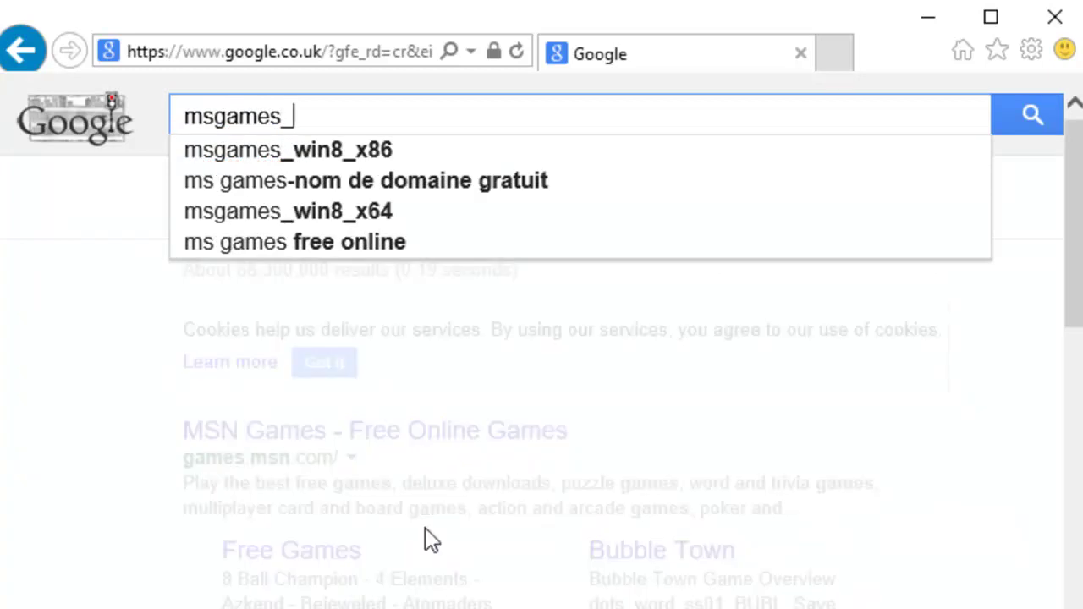
pyautogui.write('Win8')
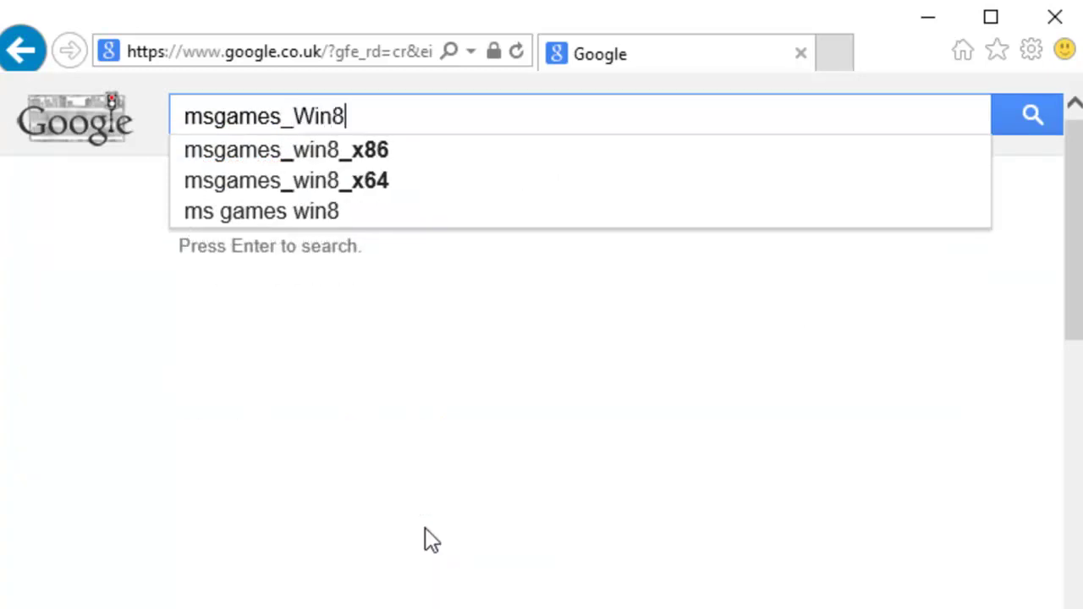
pyautogui.write('_x')
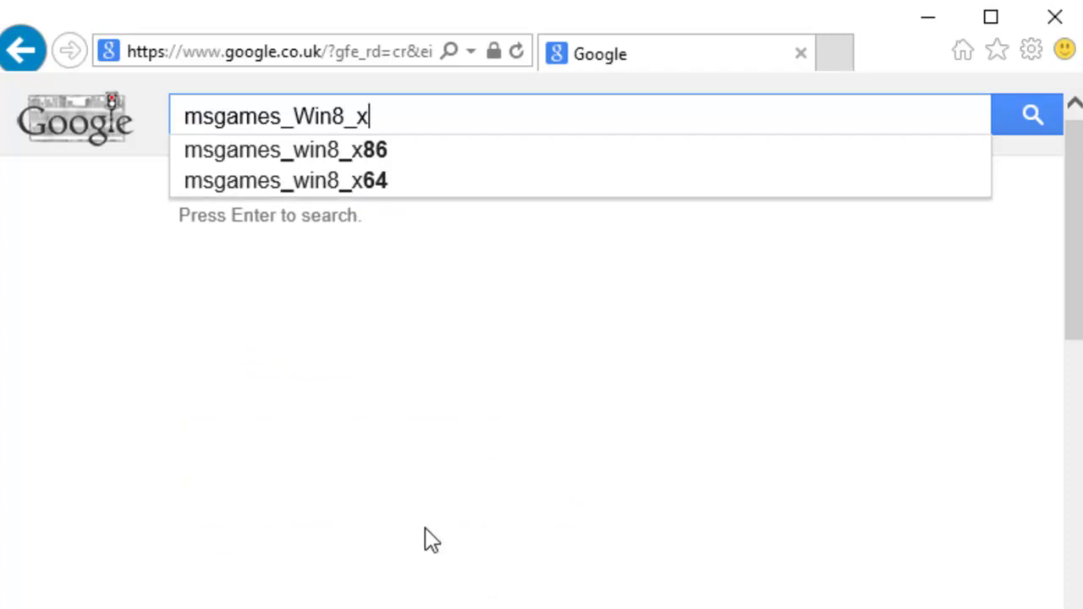
pyautogui.write('64')
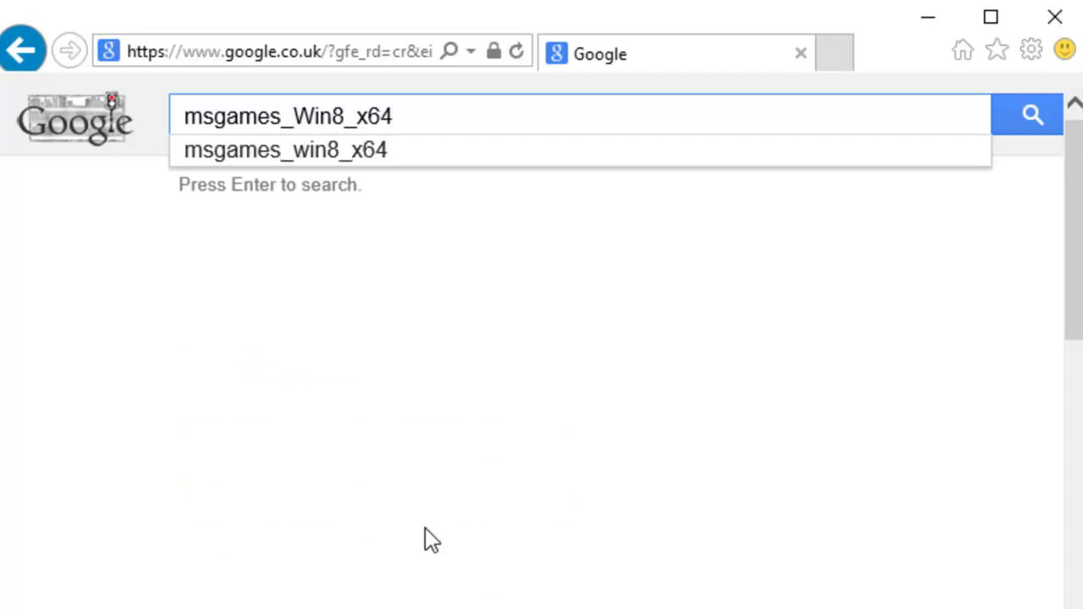
pyautogui.write('.msi')
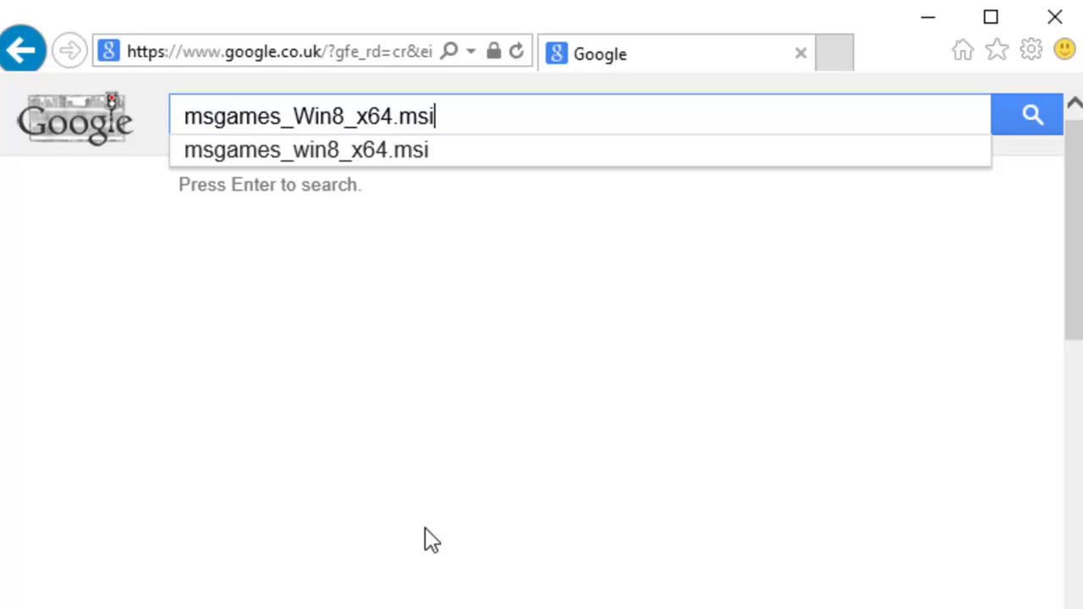
pyautogui.press('BackSpace')
pyautogui.press('BackSpace')
pyautogui.press('BackSpace')
pyautogui.press('BackSpace')
pyautogui.press('BackSpace')
pyautogui.press('BackSpace')
pyautogui.press('BackSpace')
pyautogui.press('BackSpace')
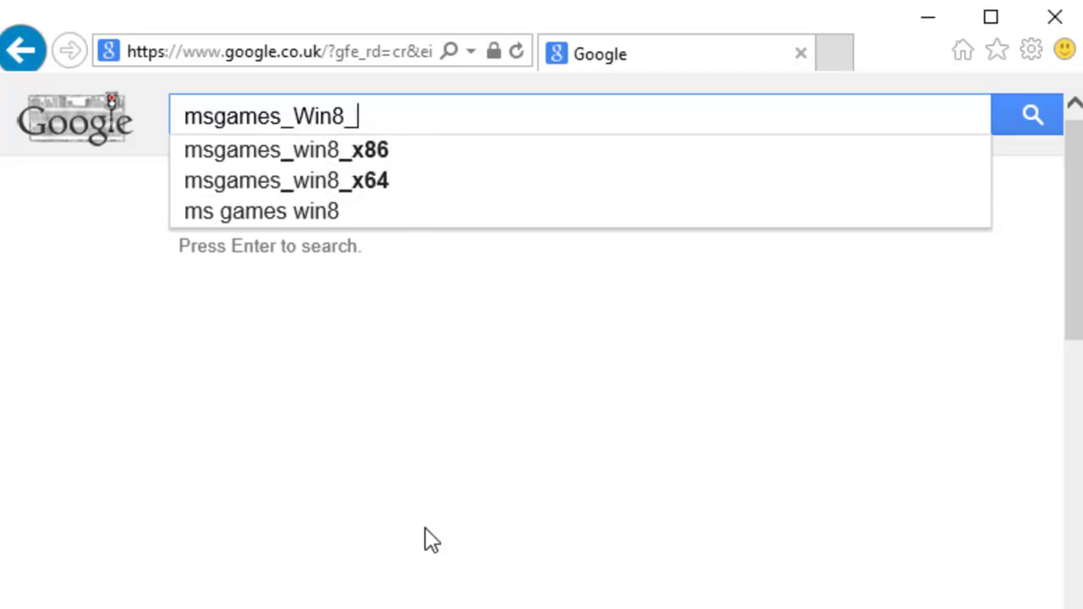
pyautogui.press('BackSpace')
pyautogui.press('BackSpace')
pyautogui.press('BackSpace')
pyautogui.press('BackSpace')
pyautogui.press('BackSpace')
pyautogui.press('BackSpace')
pyautogui.press('BackSpace')
pyautogui.press('BackSpace')
pyautogui.press('BackSpace')
pyautogui.press('BackSpace')
pyautogui.press('BackSpace')
pyautogui.press('BackSpace')
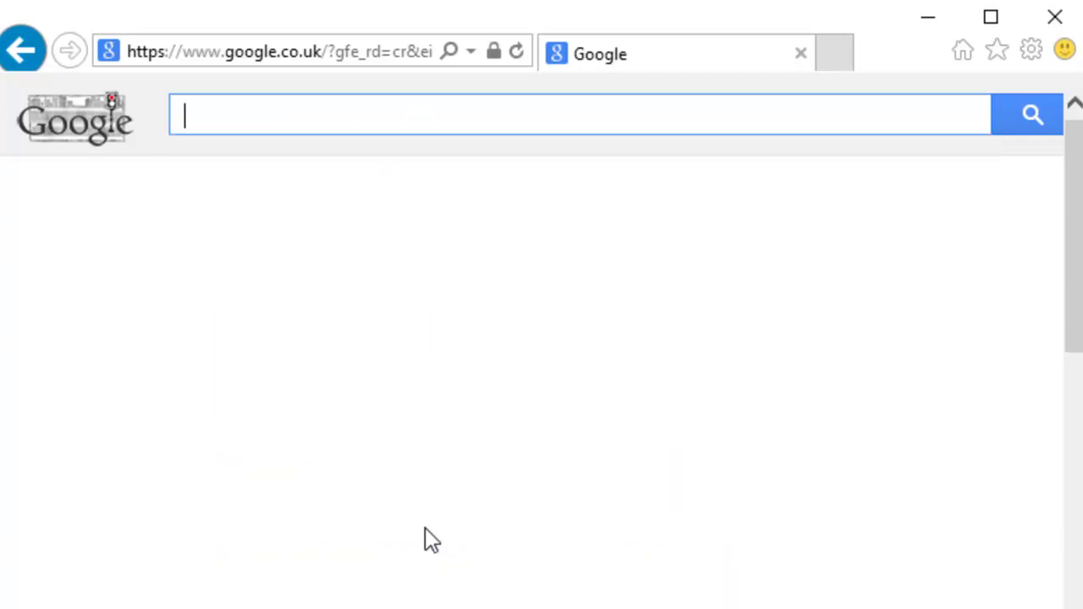
# - Enter msgames_Win8_x86.msi as the Google search query
pyautogui.write('msgames')
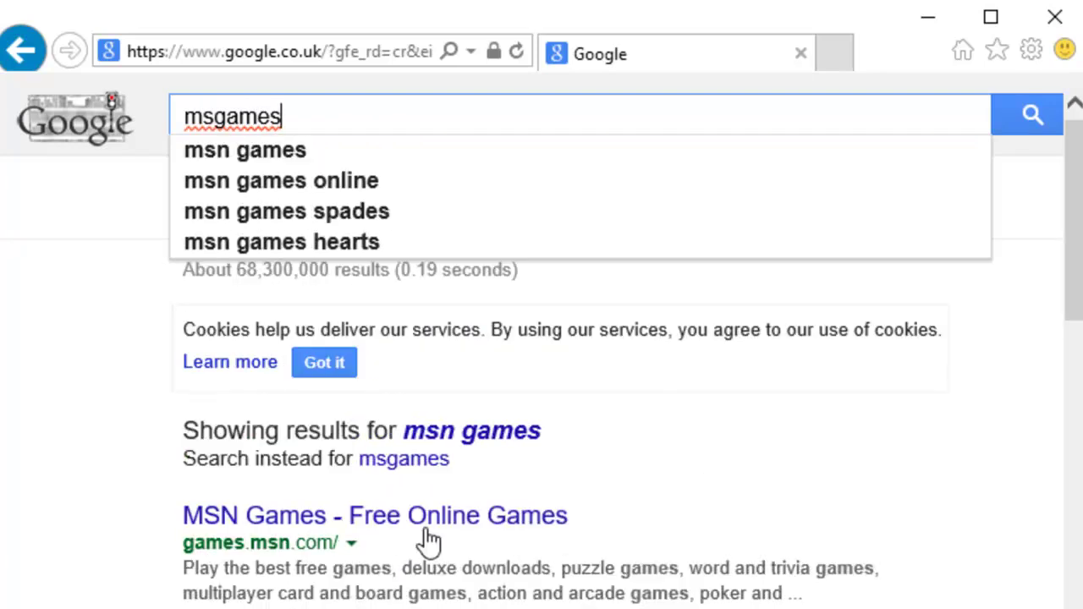
pyautogui.write('_')
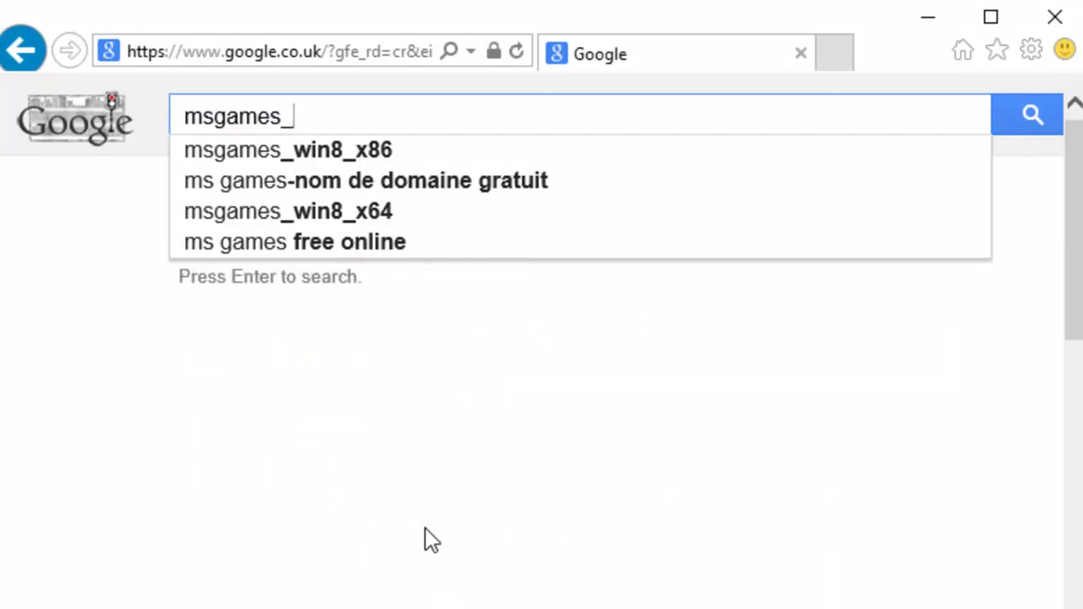
pyautogui.write('Win8')
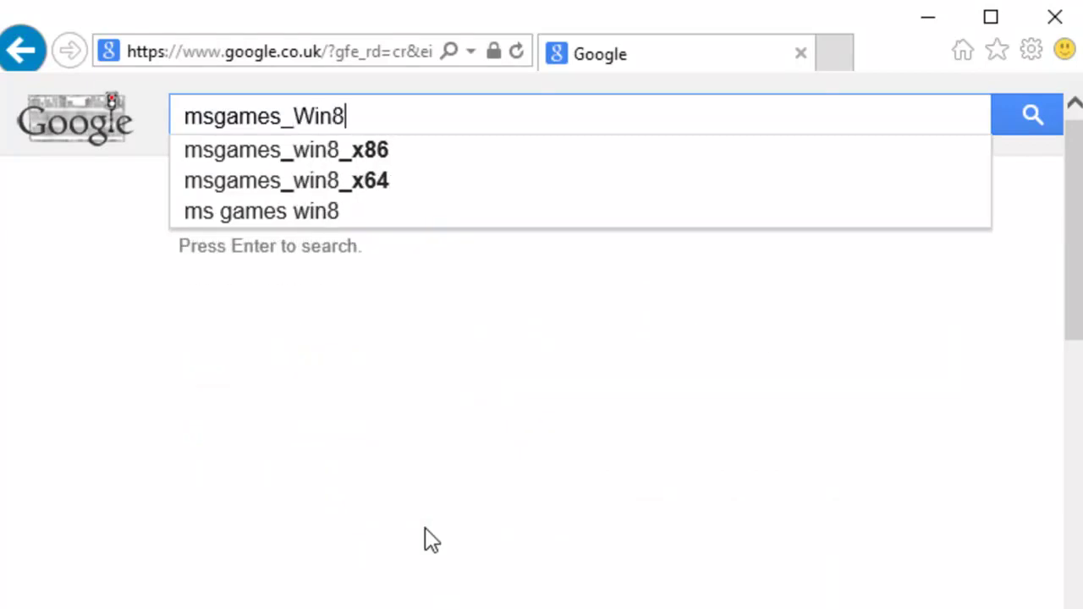
pyautogui.write('_')
pyautogui.write('x8')
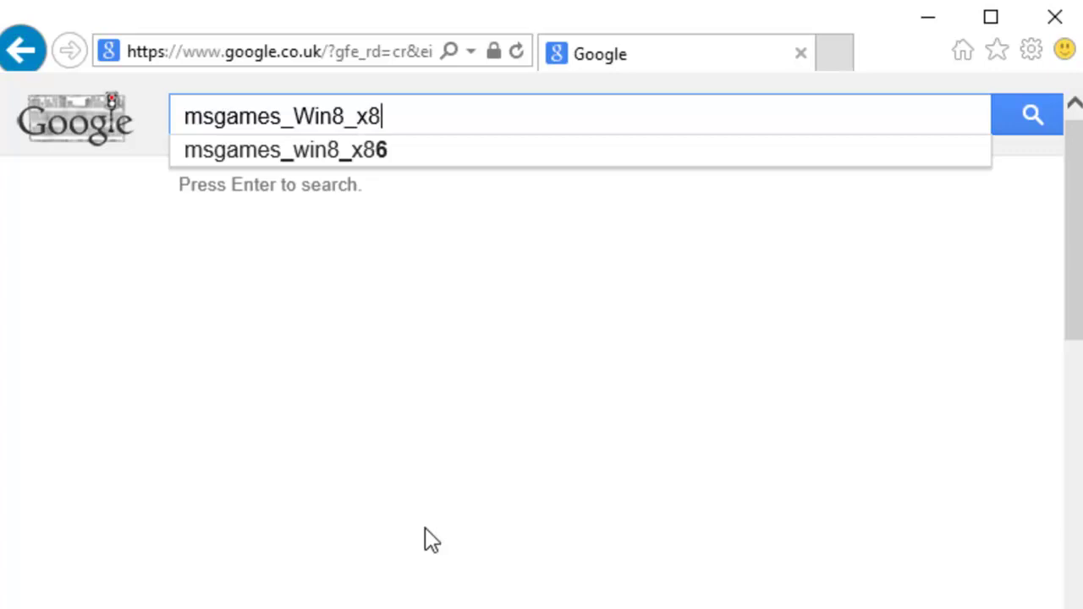
pyautogui.write('6.msi')
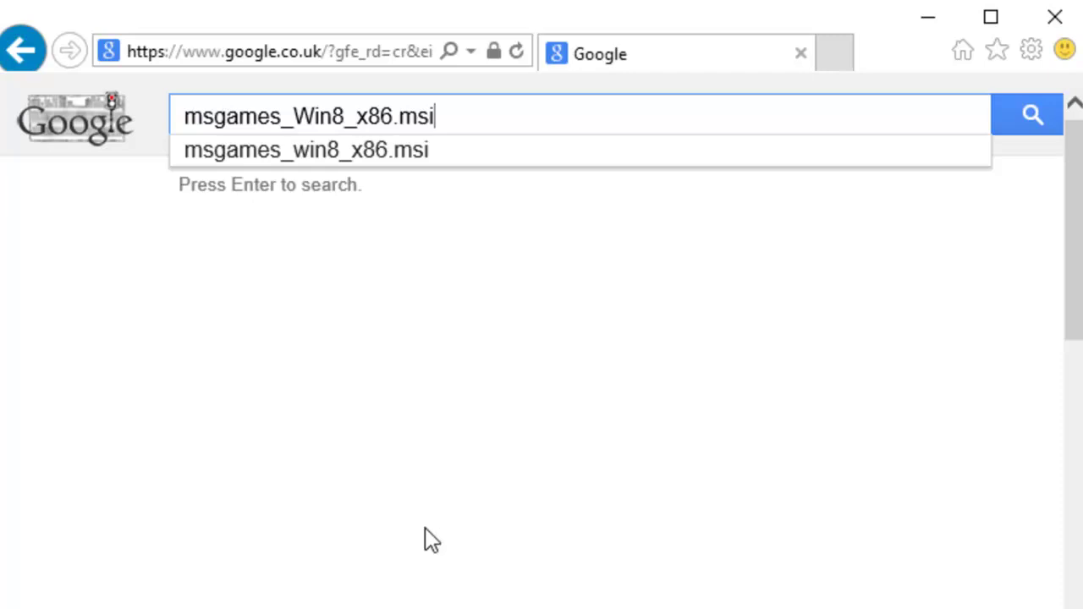
# - Change the search query to the 64-bit file name msgames_Win8_x64.msi and run the search
pyautogui.press('BackSpace')
pyautogui.press('BackSpace')
pyautogui.press('BackSpace')
pyautogui.press('BackSpace')
pyautogui.press('BackSpace')
pyautogui.press('BackSpace')
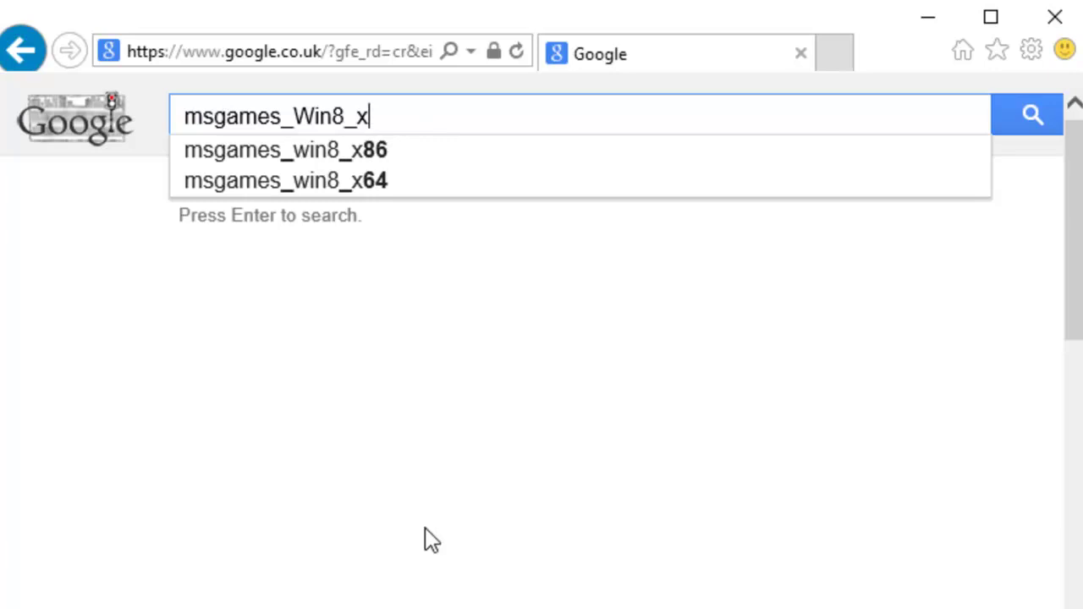
pyautogui.write('64')
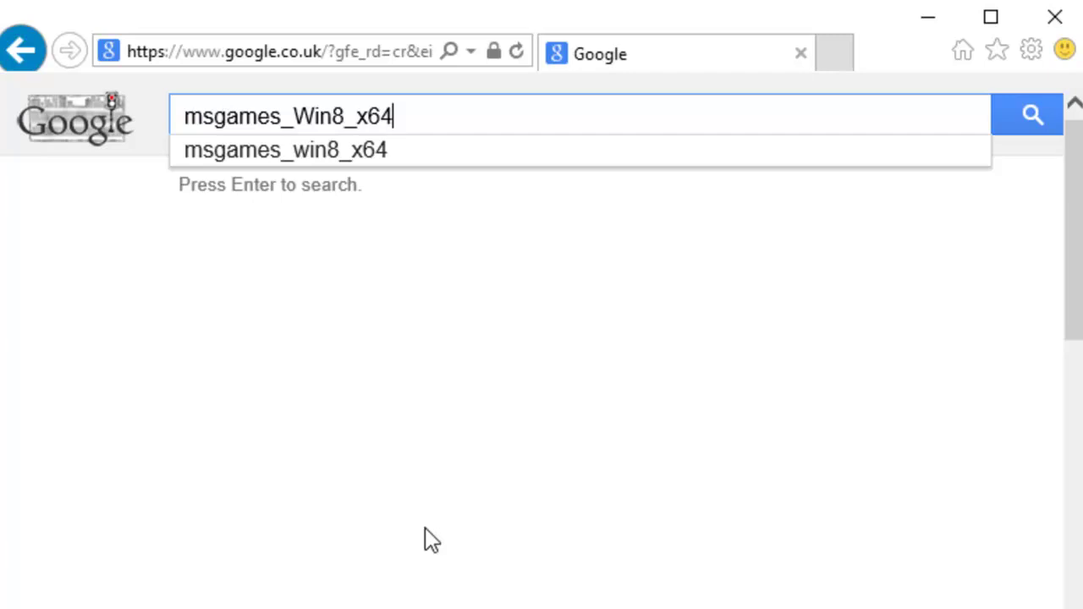
pyautogui.write('.msi')
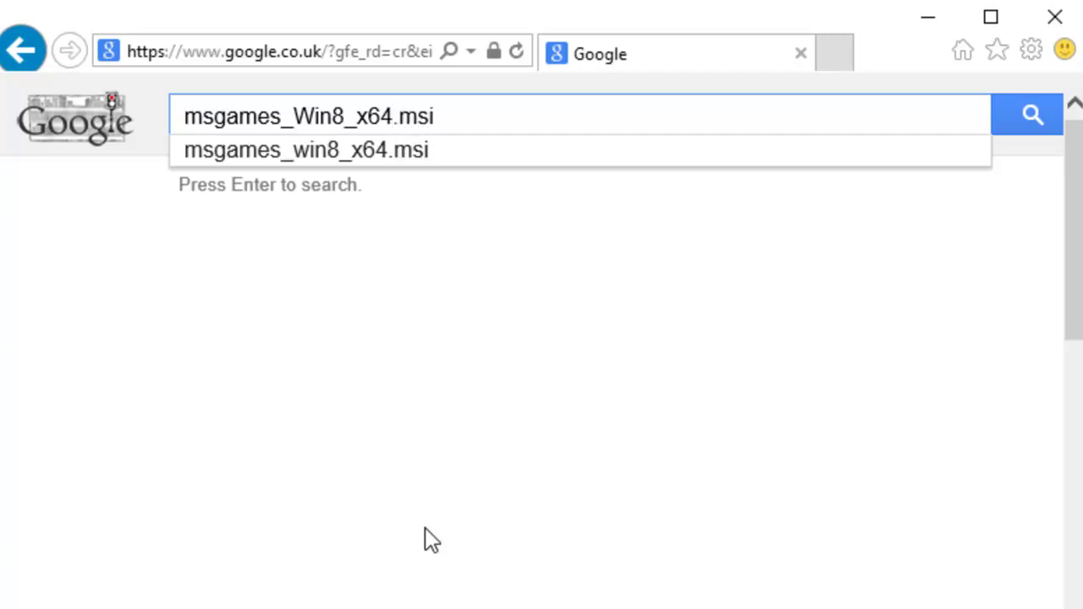
pyautogui.click(1039, 119)
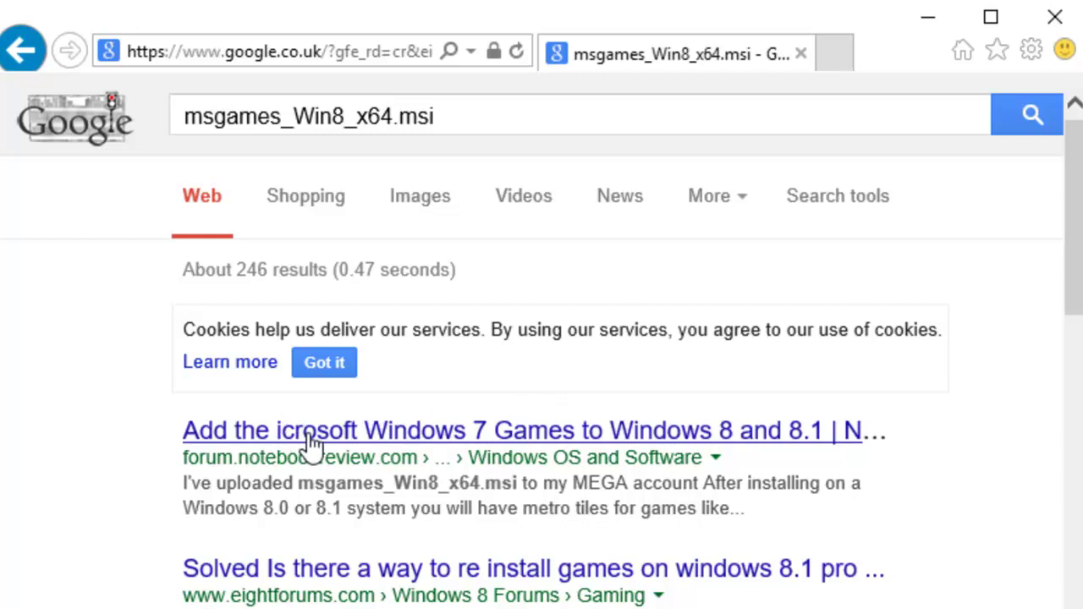
# - Open the NotebookReview thread about adding Windows 7 games to Windows 8 and 8.1 and follow its MEGA download link
pyautogui.click(398, 433)
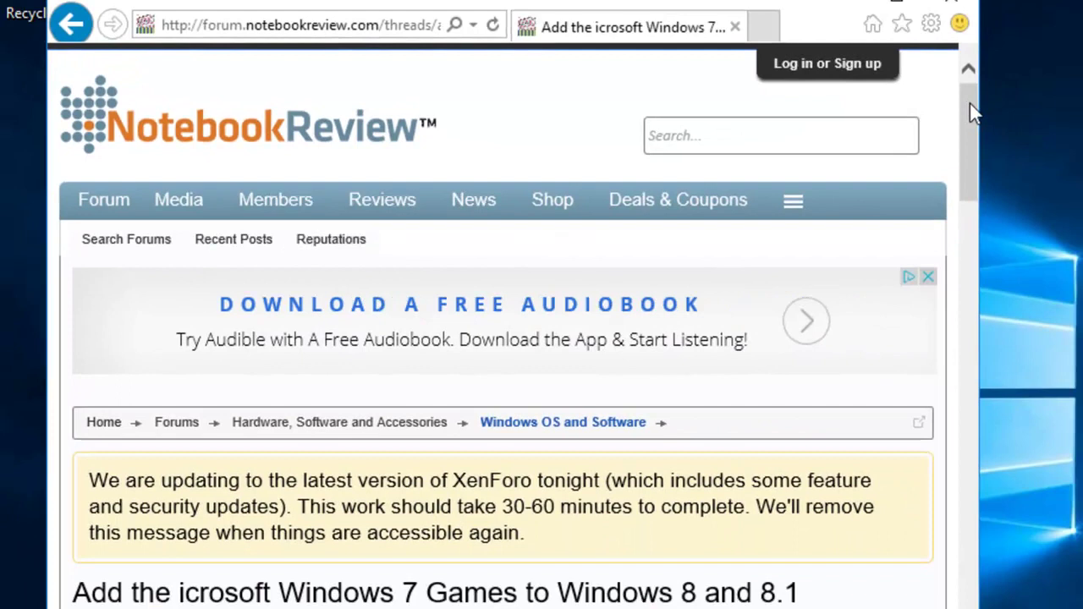
pyautogui.scroll(-3, 1073, 135)
pyautogui.moveTo(951, 127); pyautogui.dragTo(951, 165)
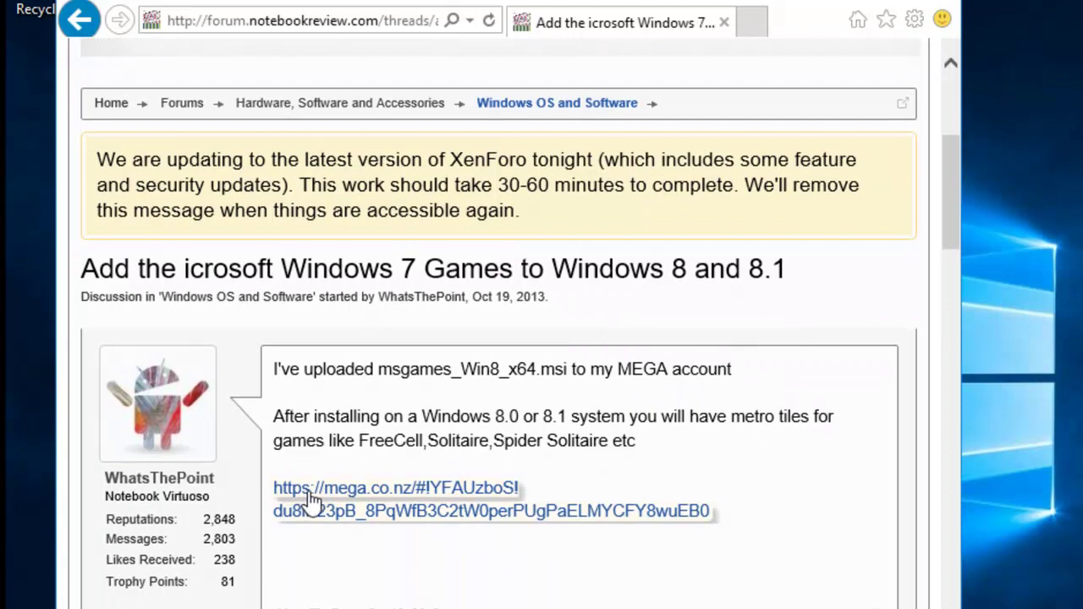
pyautogui.click(429, 495)
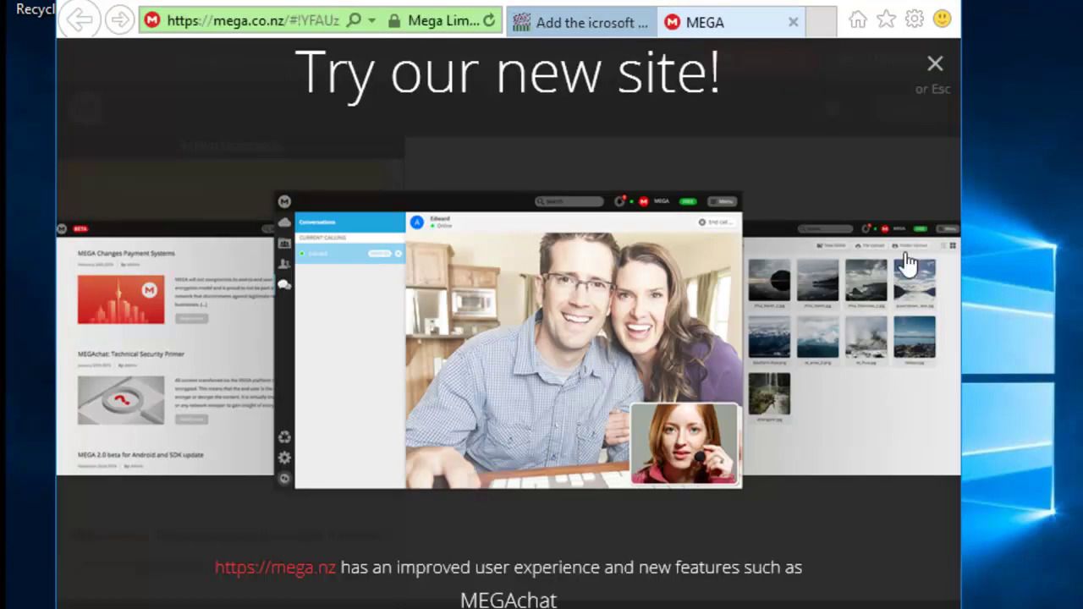
# - Save msgames_win8_x64.msi from MEGA, dismissing the new-site promotion, and launch the installer from the Downloads folder
pyautogui.click(935, 65)
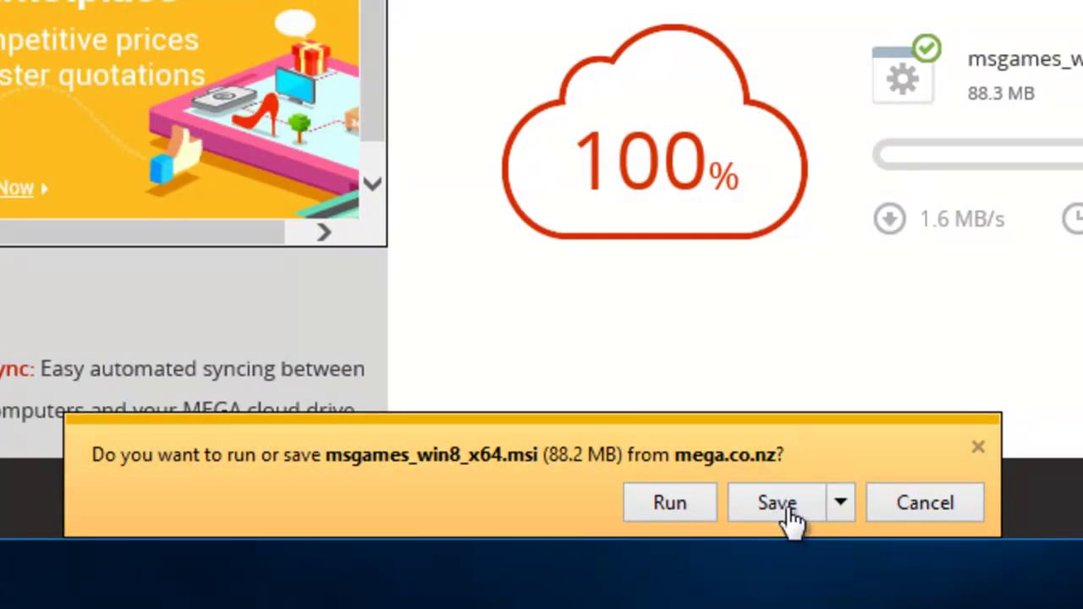
pyautogui.click(777, 508)
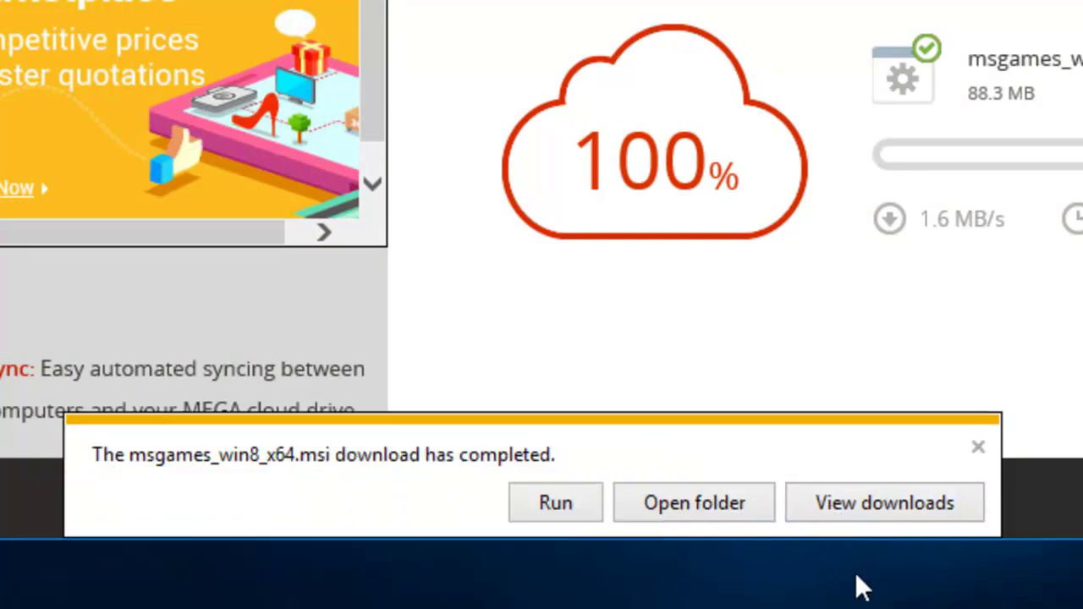
pyautogui.click(686, 505)
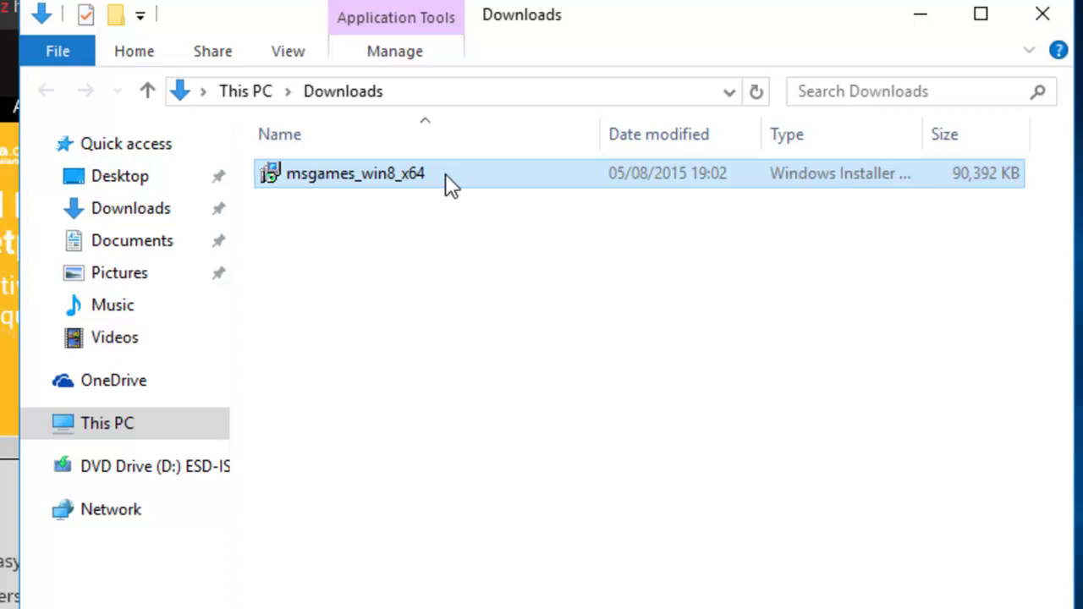
pyautogui.doubleClick(445, 174)
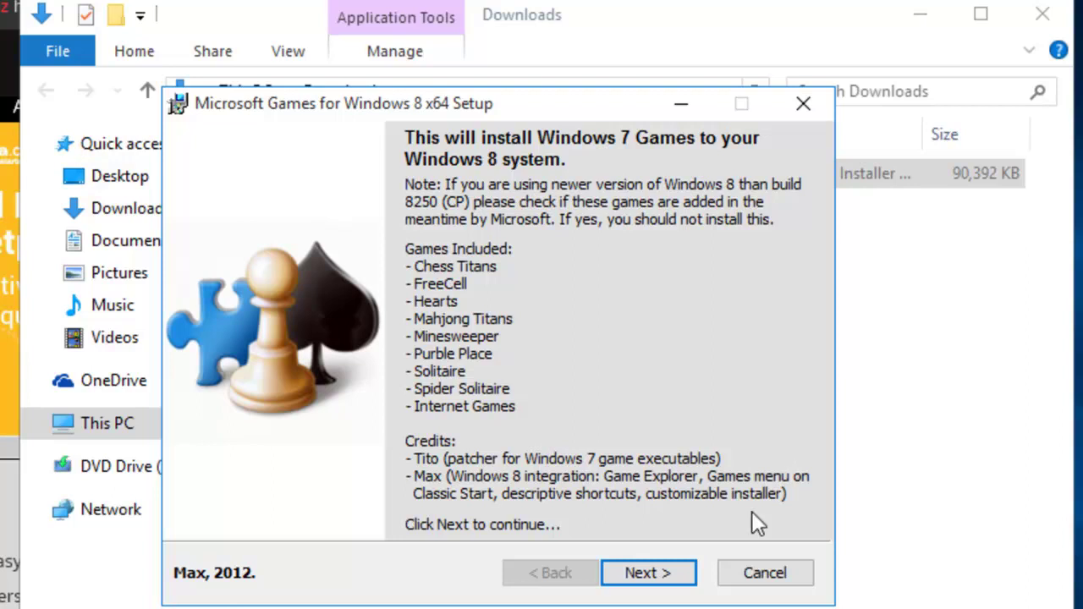
# - Install Microsoft Games to C:\Program Files\Microsoft Games\ with the All Games installation type, allow the administrator prompt and finish the setup
pyautogui.click(648, 574)
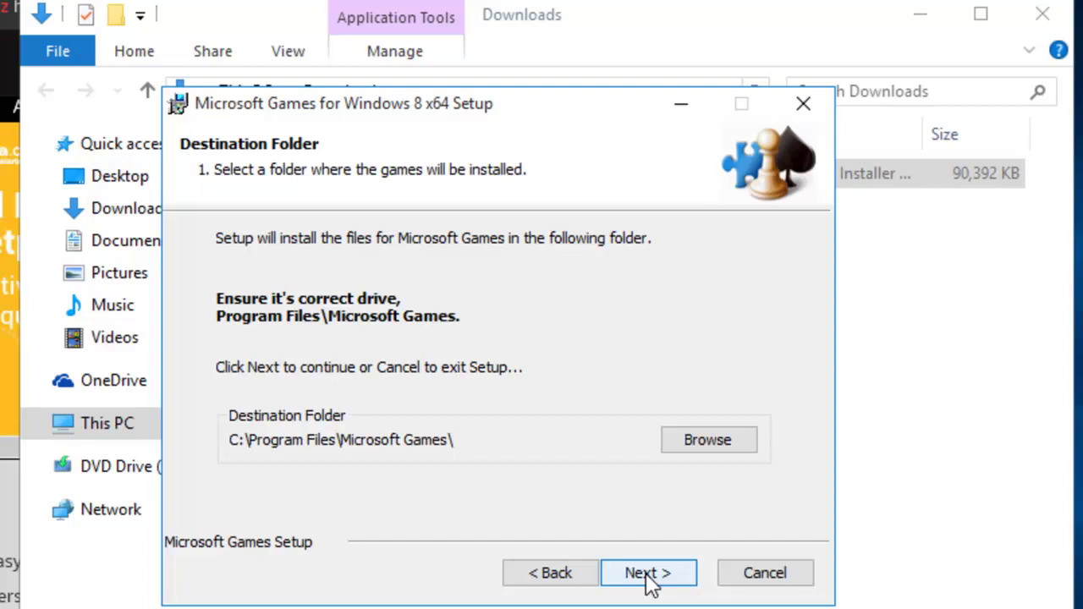
pyautogui.click(693, 579)
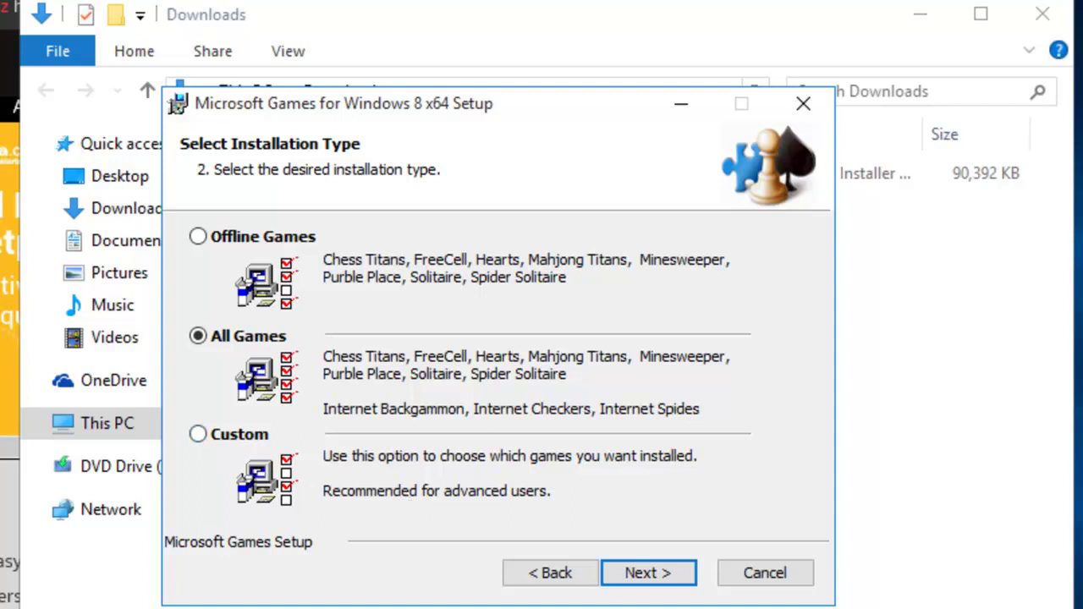
pyautogui.click(689, 575)
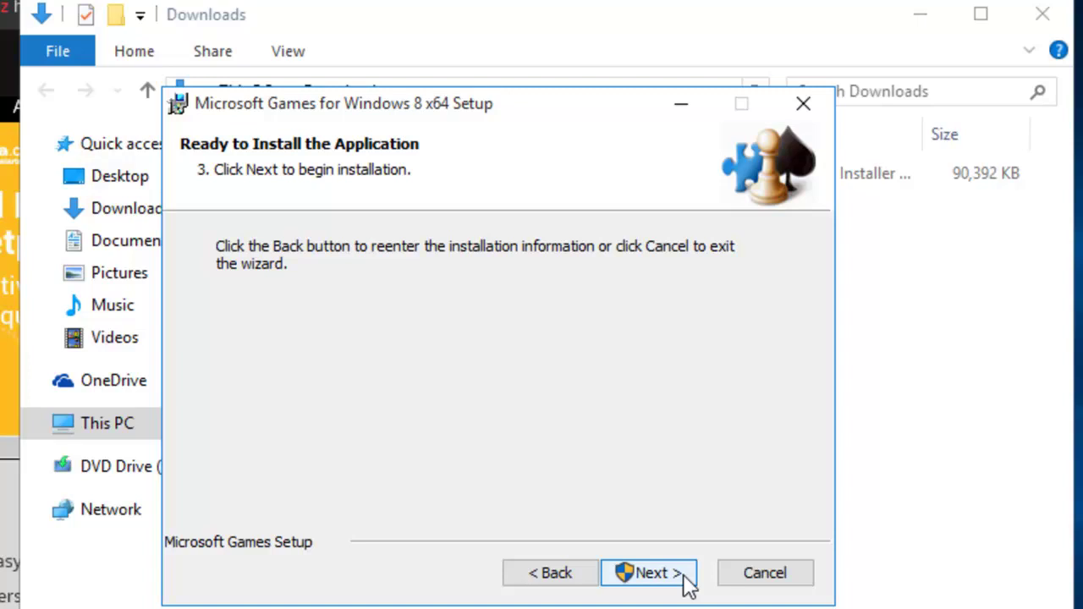
pyautogui.click(689, 576)
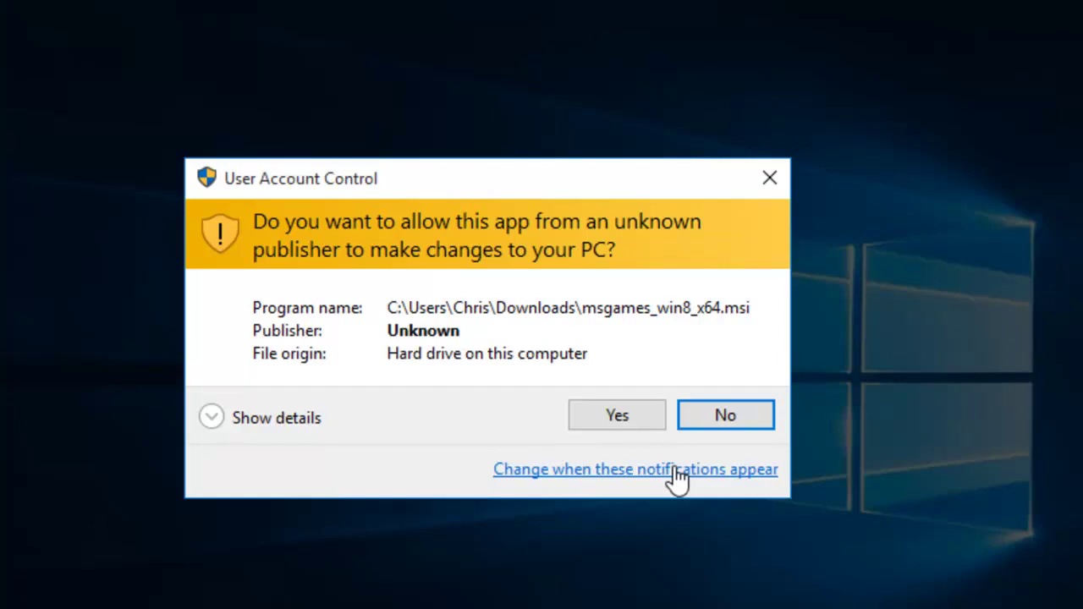
pyautogui.click(639, 418)
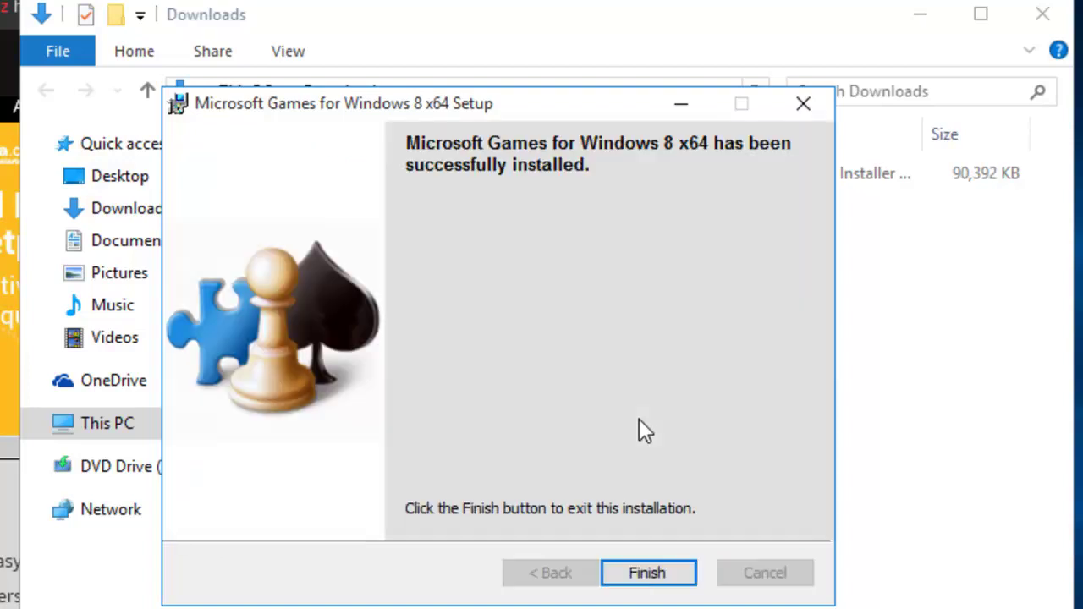
pyautogui.click(677, 581)
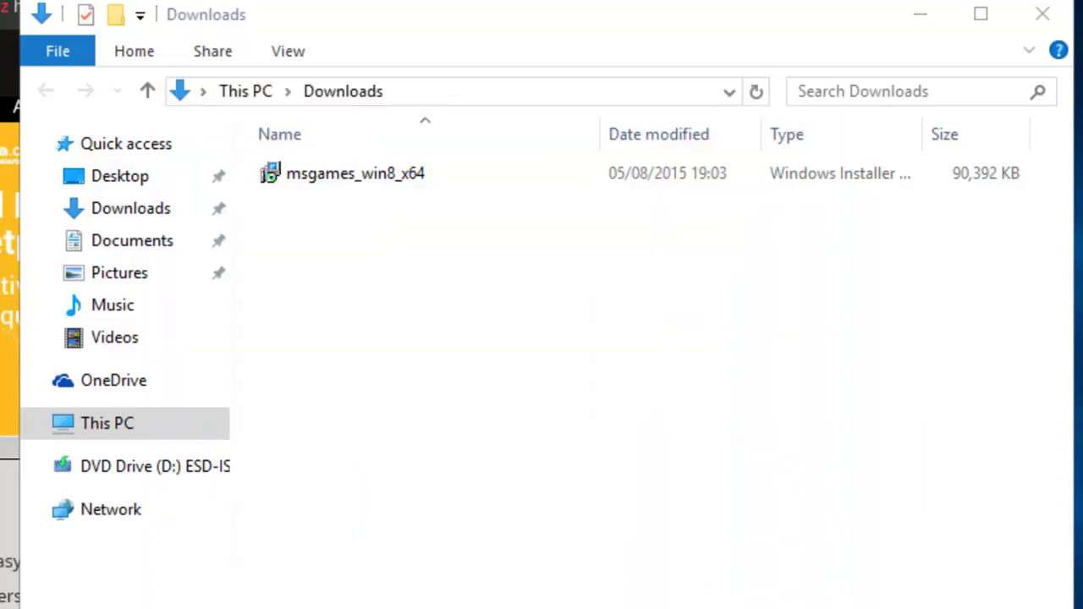
# - Delete the msgames_win8_x64 installer from the Downloads folder
pyautogui.click(375, 192)
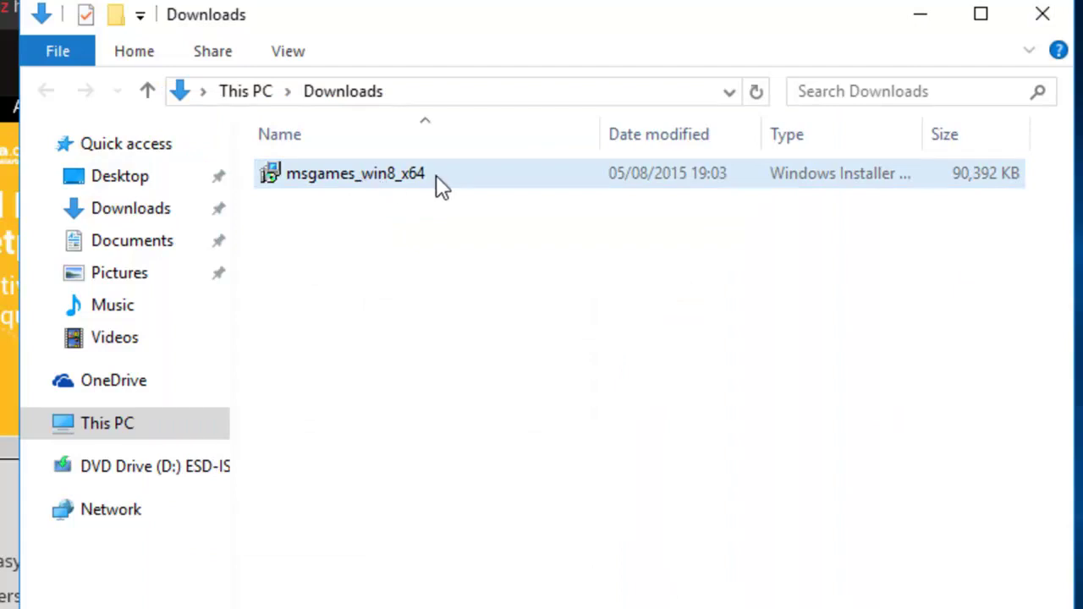
pyautogui.doubleClick(368, 175)
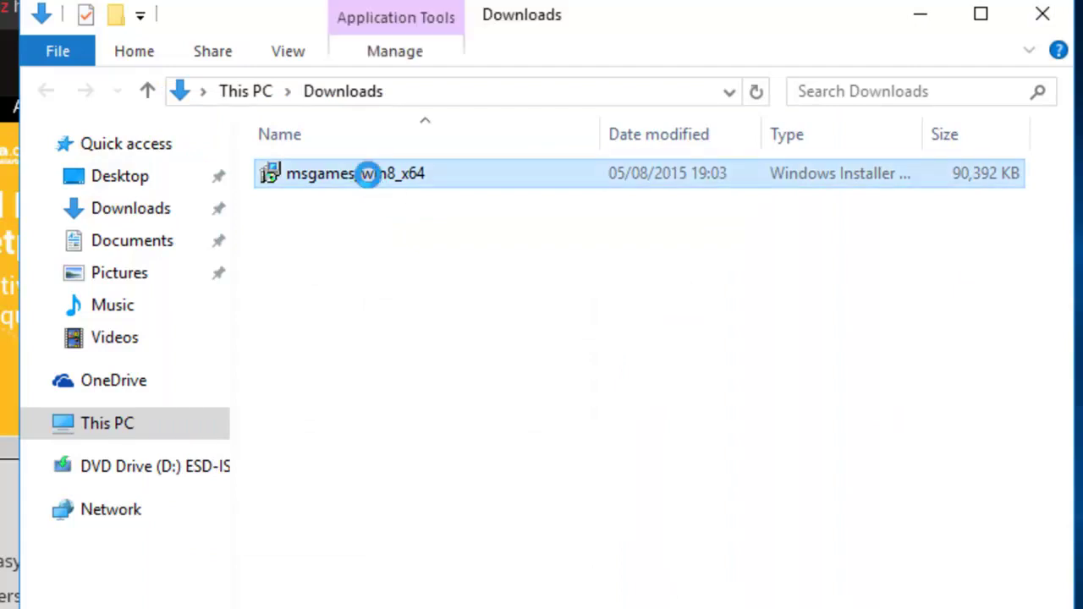
pyautogui.rightClick(373, 181)
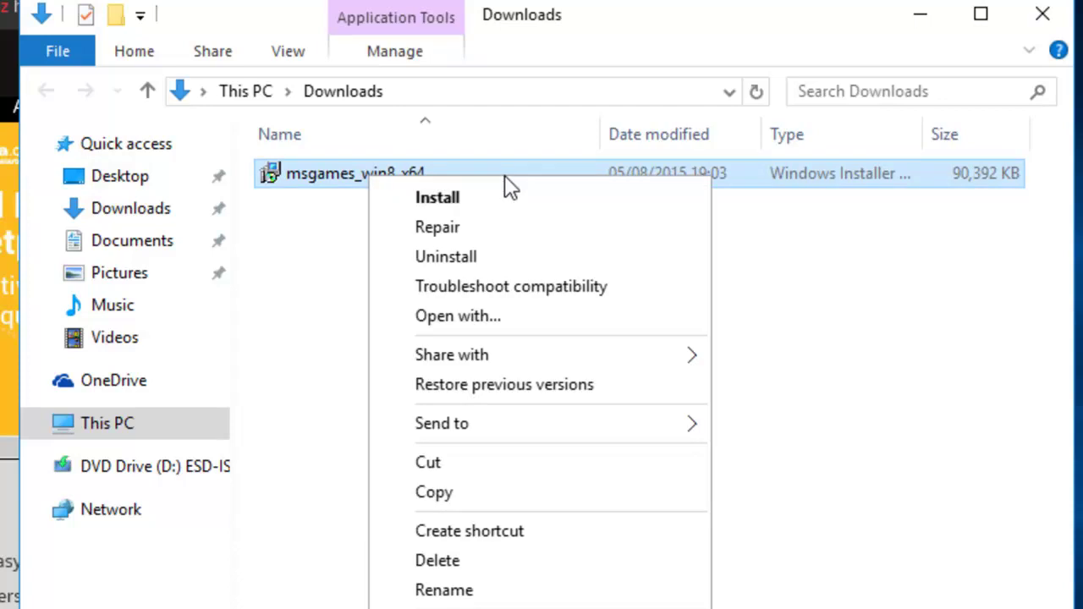
pyautogui.click(475, 559)
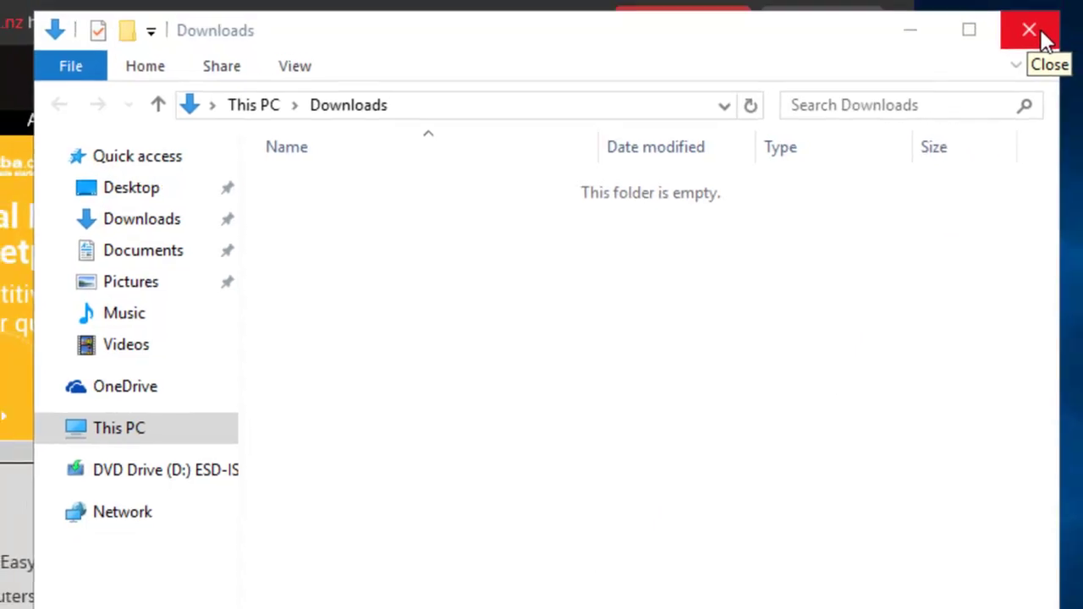
# - Close the Downloads window and Internet Explorer, including all of its tabs
pyautogui.click(1041, 36)
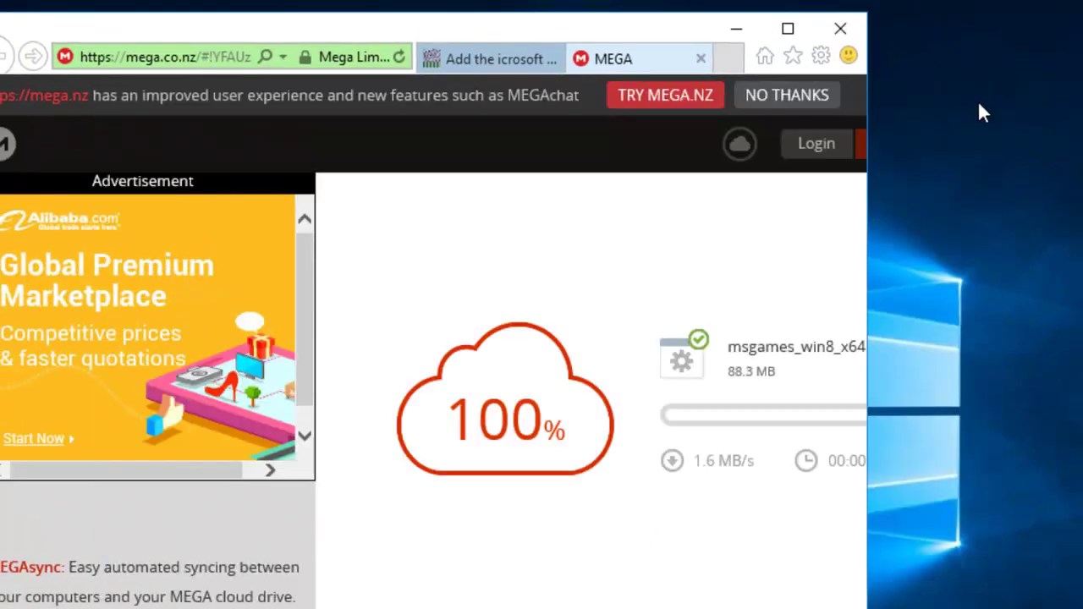
pyautogui.click(852, 30)
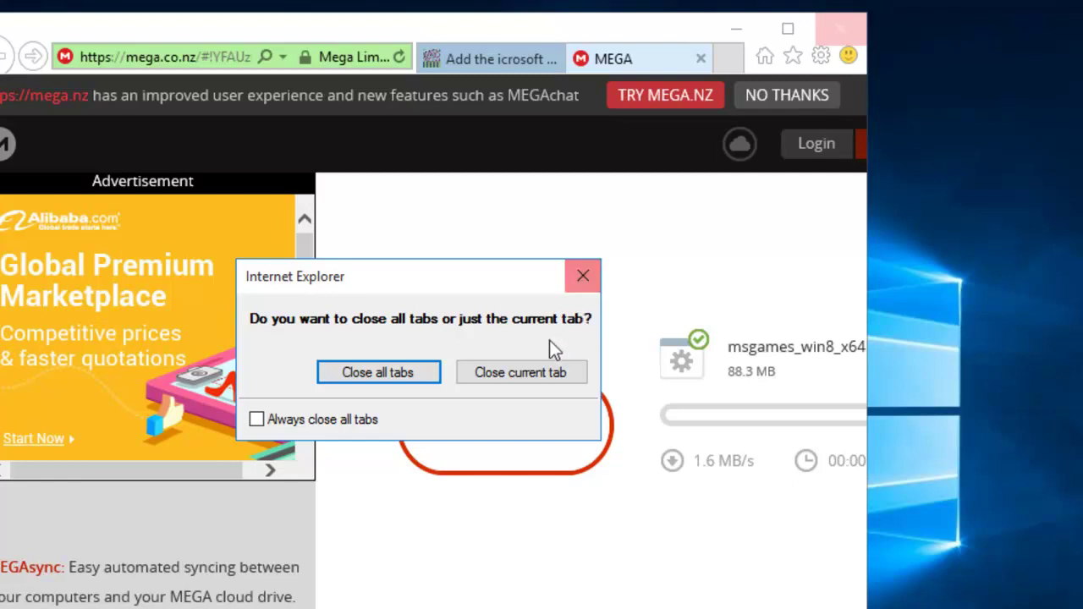
pyautogui.click(396, 371)
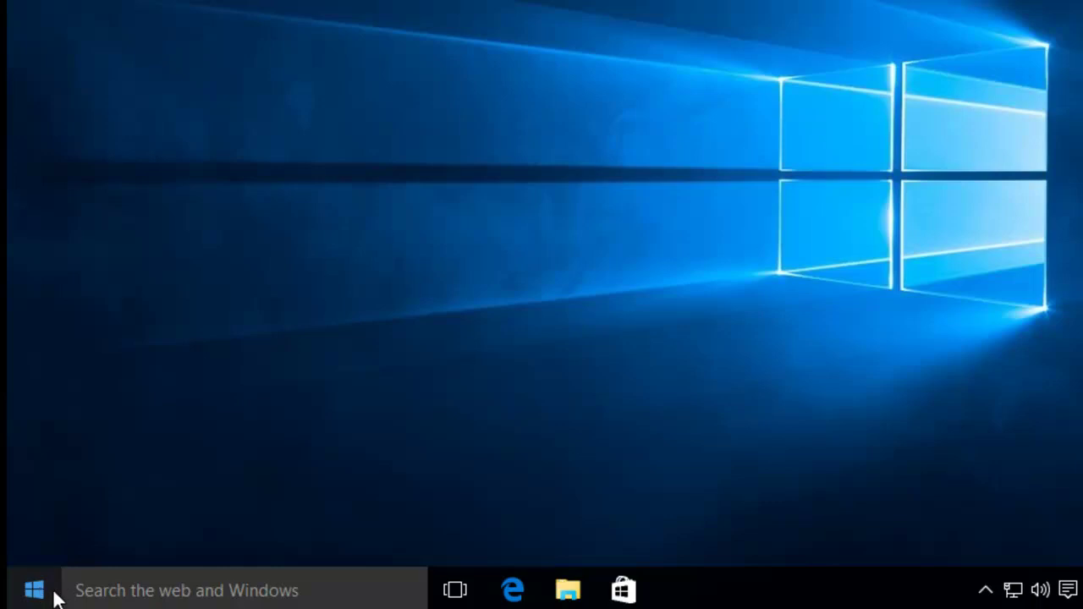
# - Expand the newly installed Games folder in the Windows list of all apps
pyautogui.click(34, 591)
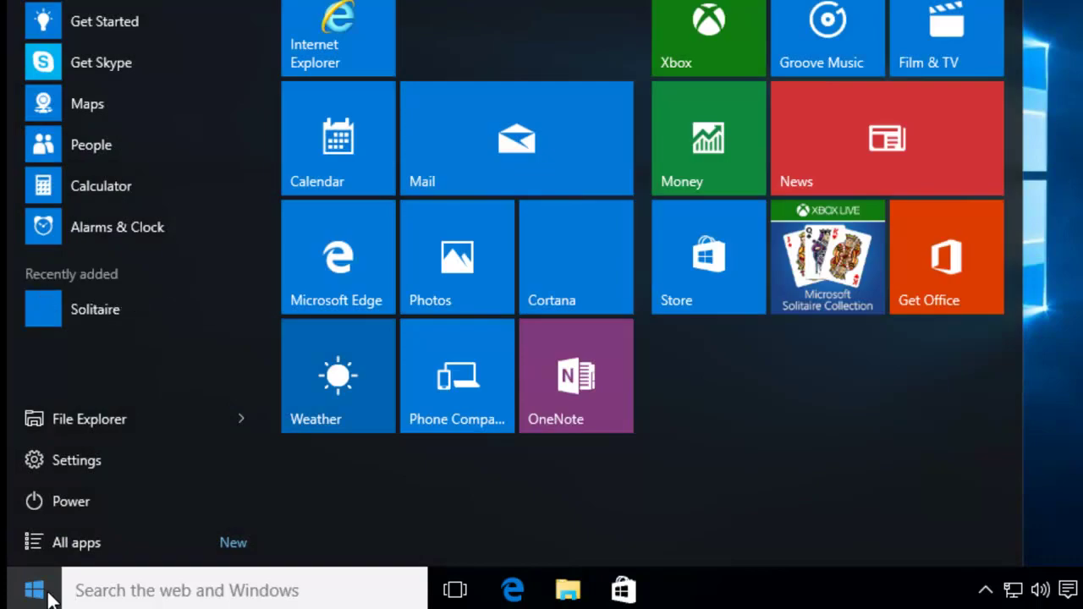
pyautogui.click(82, 543)
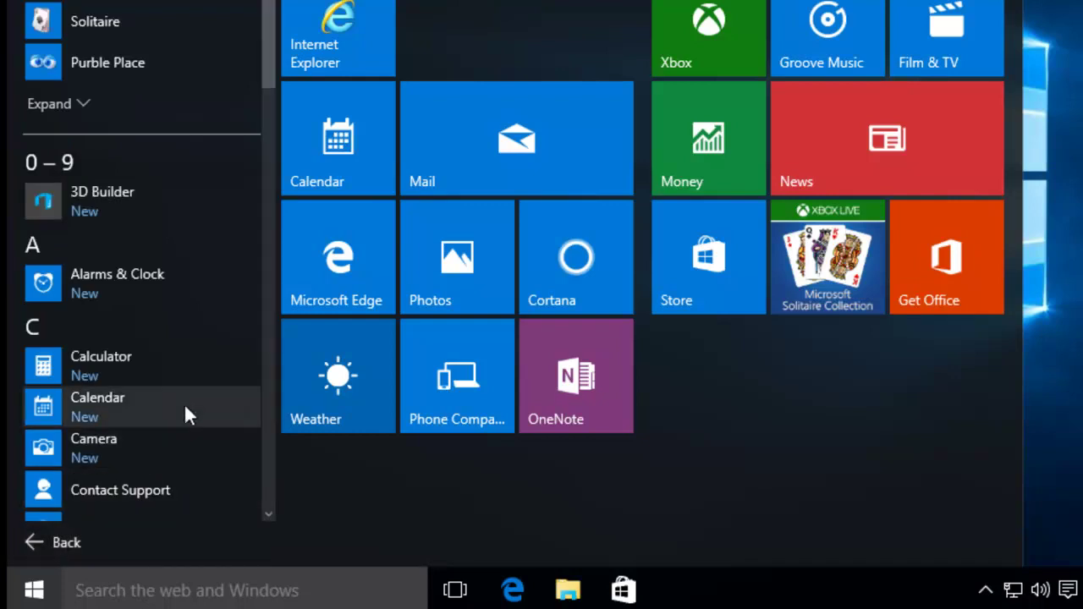
pyautogui.scroll(-1, 184, 400)
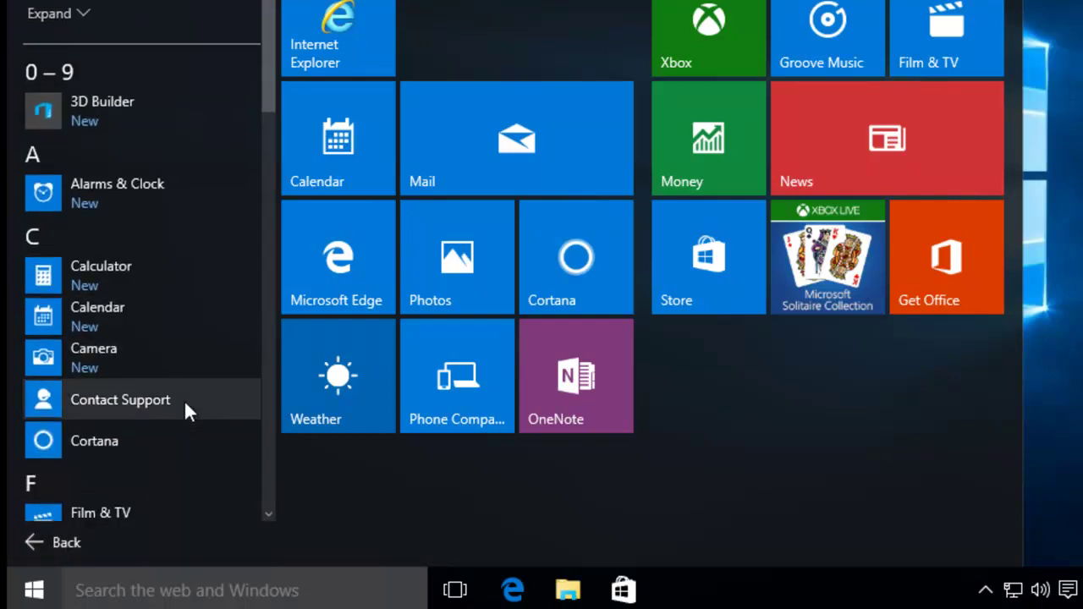
pyautogui.scroll(-3, 184, 399)
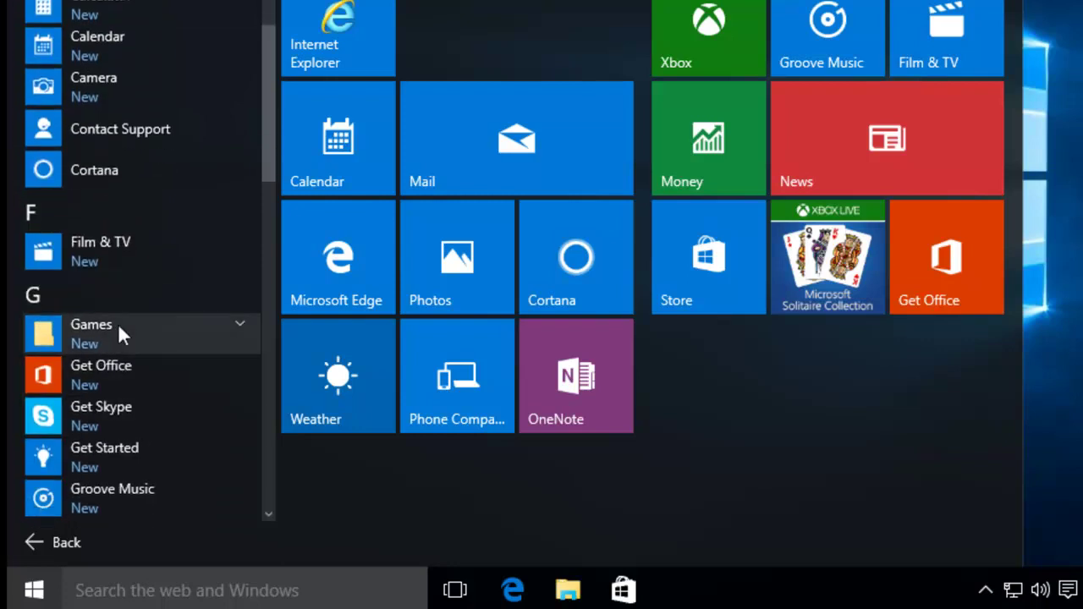
pyautogui.click(218, 330)
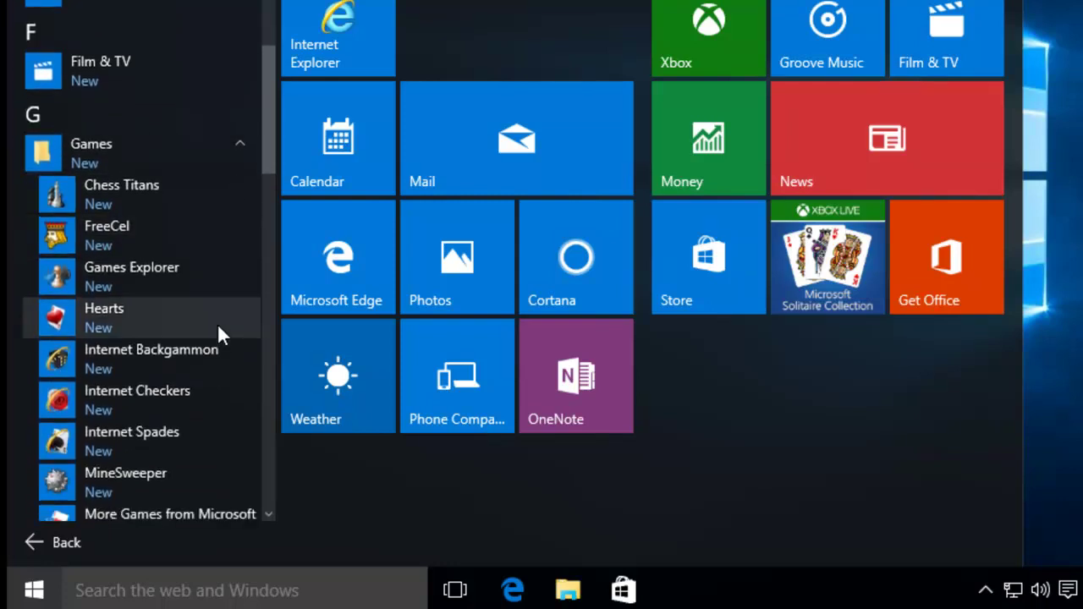
# - Launch Solitaire from the Games folder and decline the saved game to start a new one
pyautogui.scroll(-1, 140, 190)
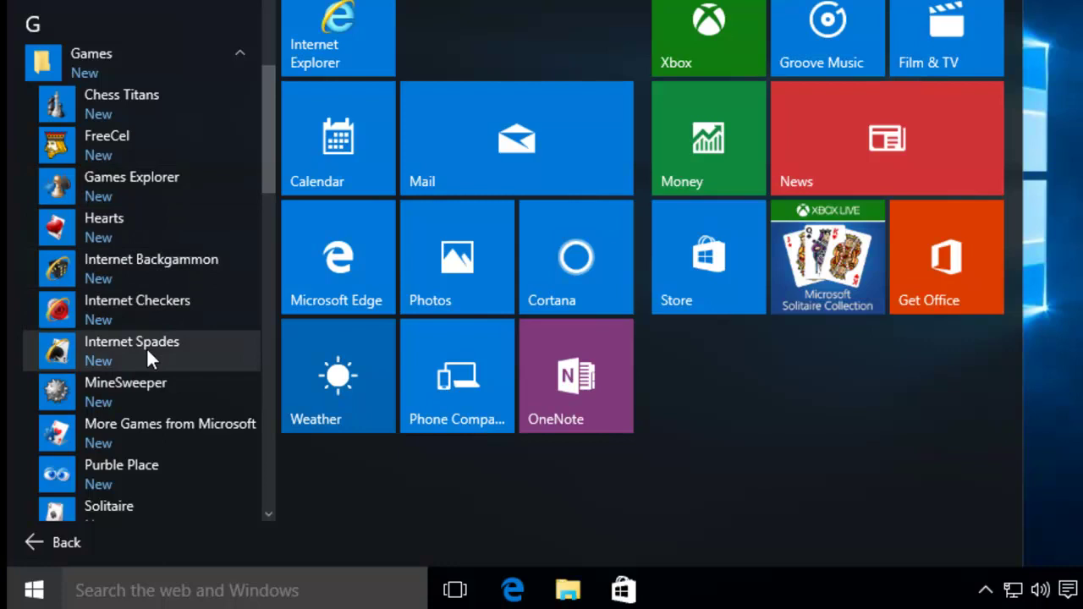
pyautogui.scroll(-1, 186, 419)
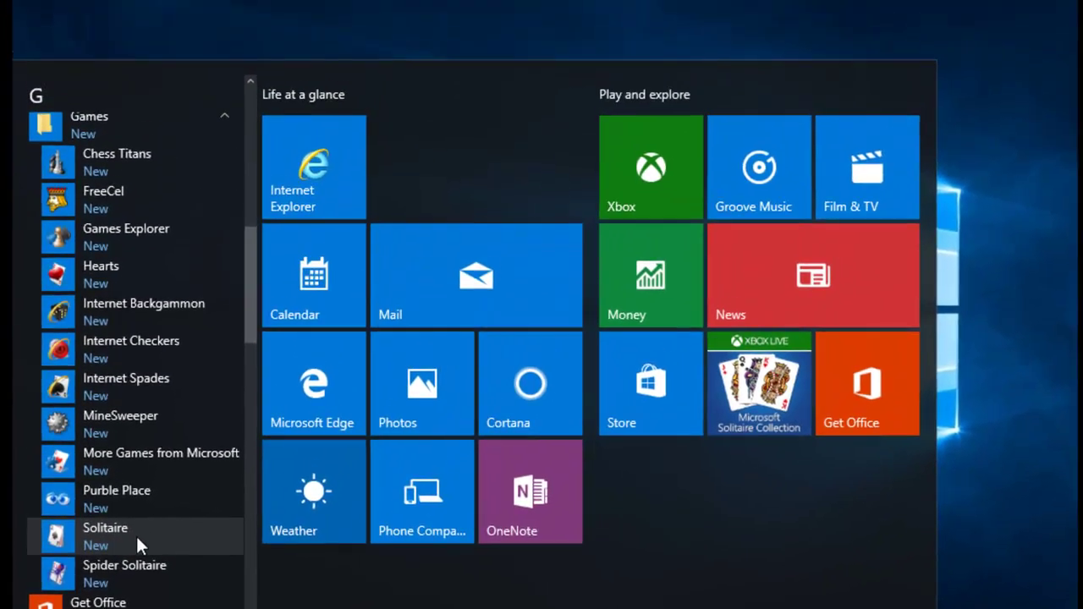
pyautogui.click(130, 426)
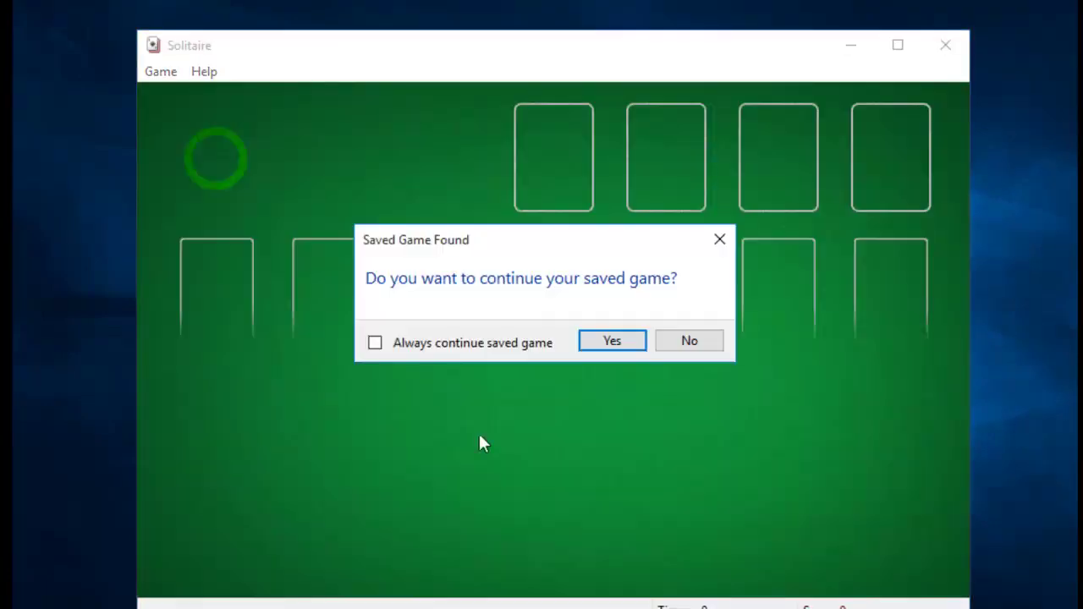
pyautogui.click(707, 345)
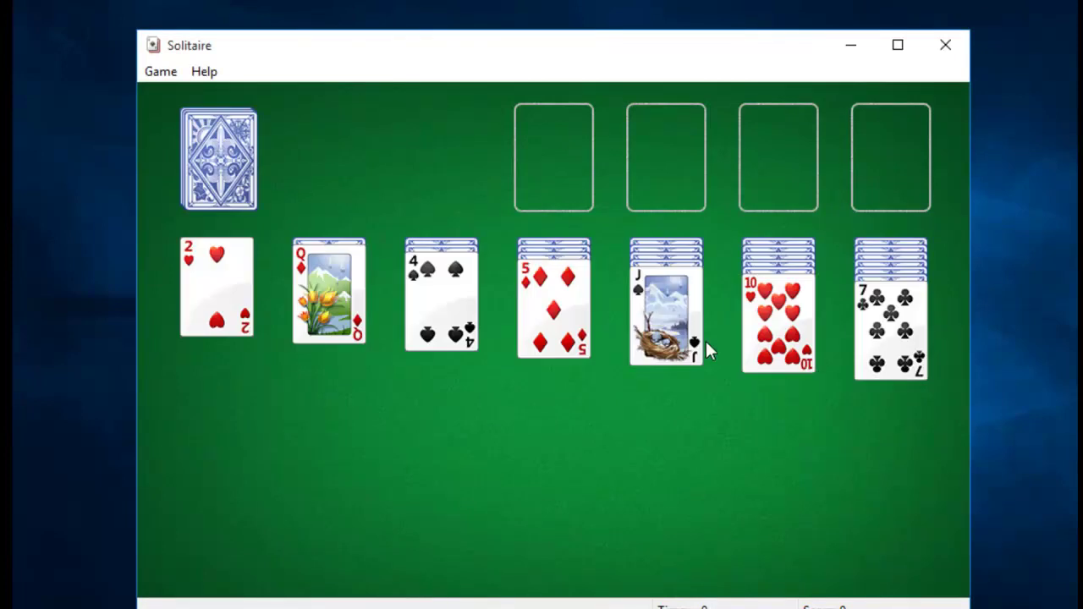